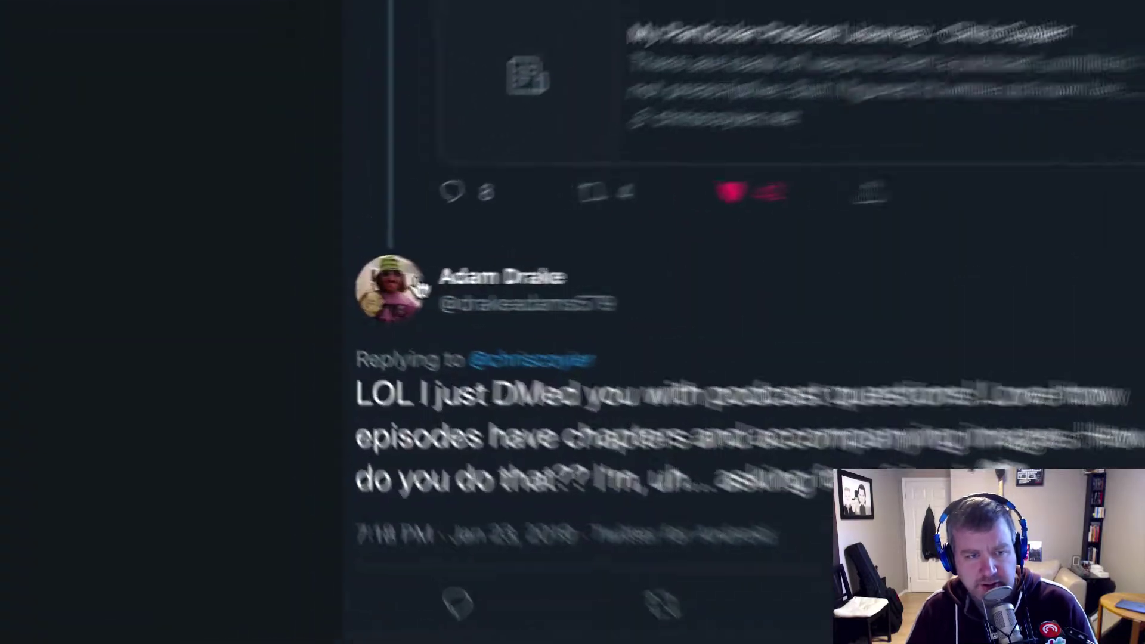
Open the Twitter profile of the listener who asked how the episodes get chapters and images.
{"action": "left_click", "coordinate": [416, 291]}
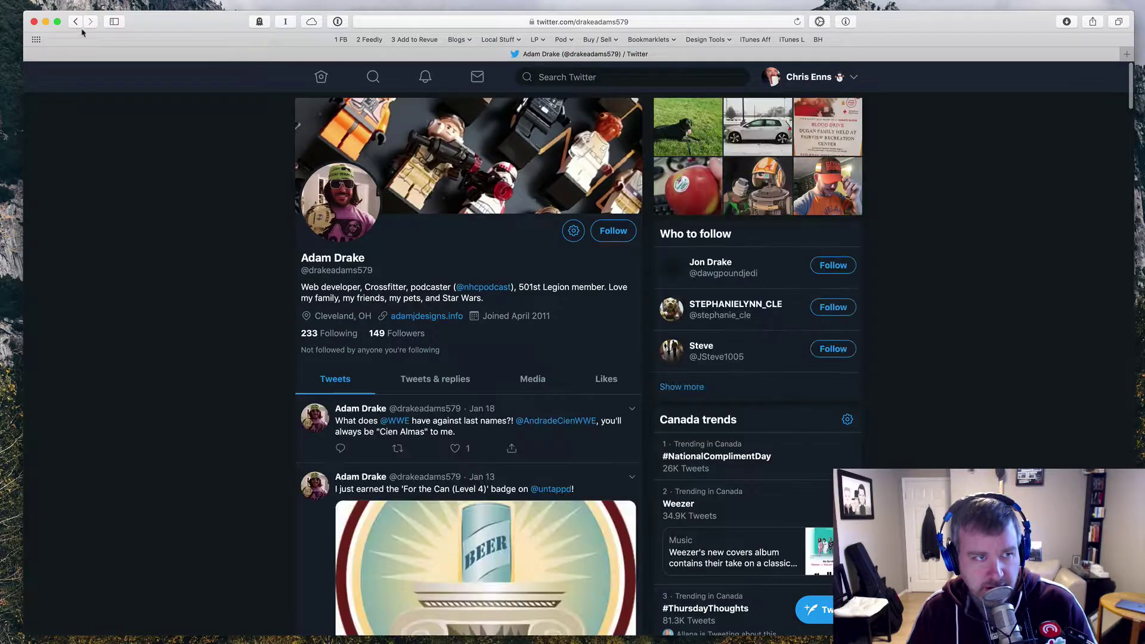
{"action": "left_click", "coordinate": [77, 22]}
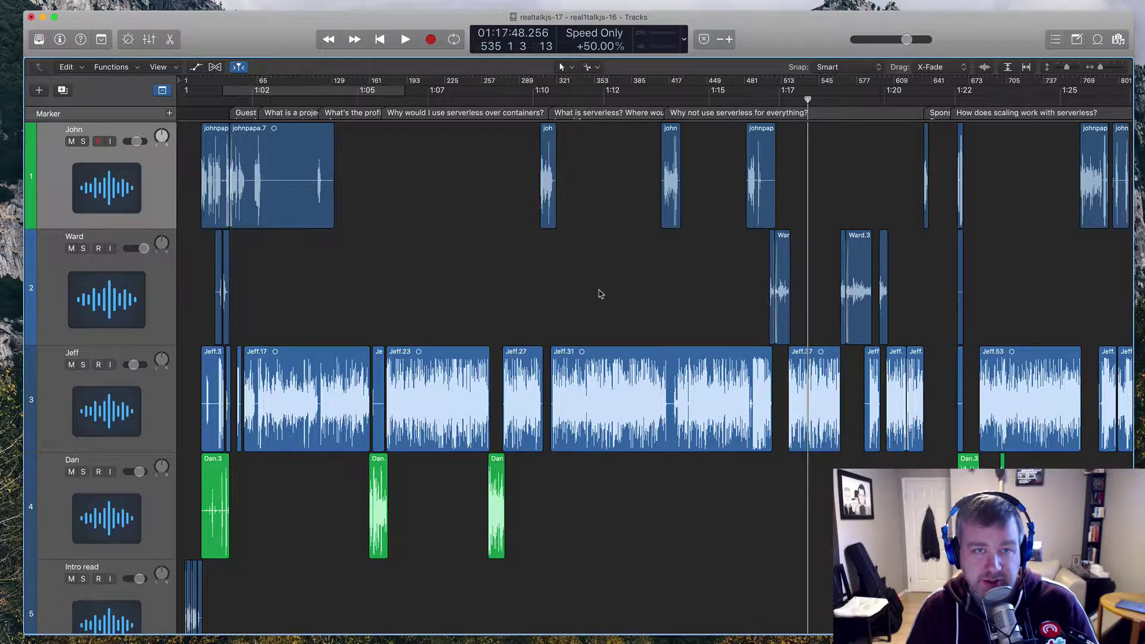
Move the playhead back to about 1:14 on the arrange ruler.
{"action": "scroll", "coordinate": [599, 294], "scroll_direction": "right", "scroll_amount": 10}
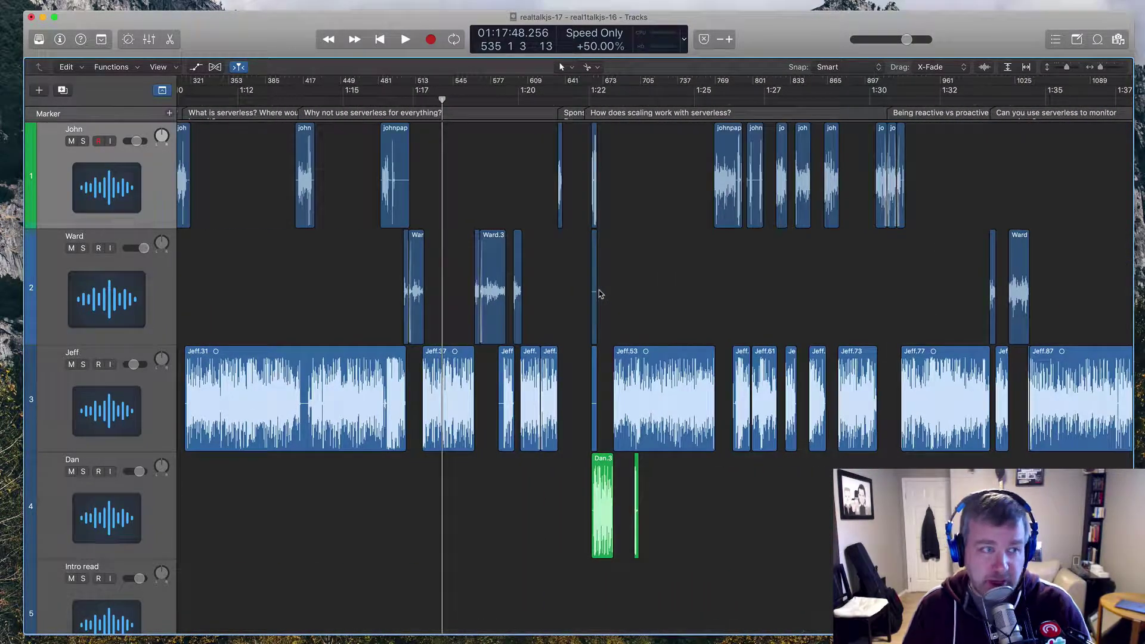
{"action": "scroll", "coordinate": [600, 294], "scroll_direction": "right", "scroll_amount": 10}
{"action": "scroll", "coordinate": [600, 294], "scroll_direction": "left", "scroll_amount": 12}
{"action": "scroll", "coordinate": [600, 294], "scroll_direction": "left", "scroll_amount": 8}
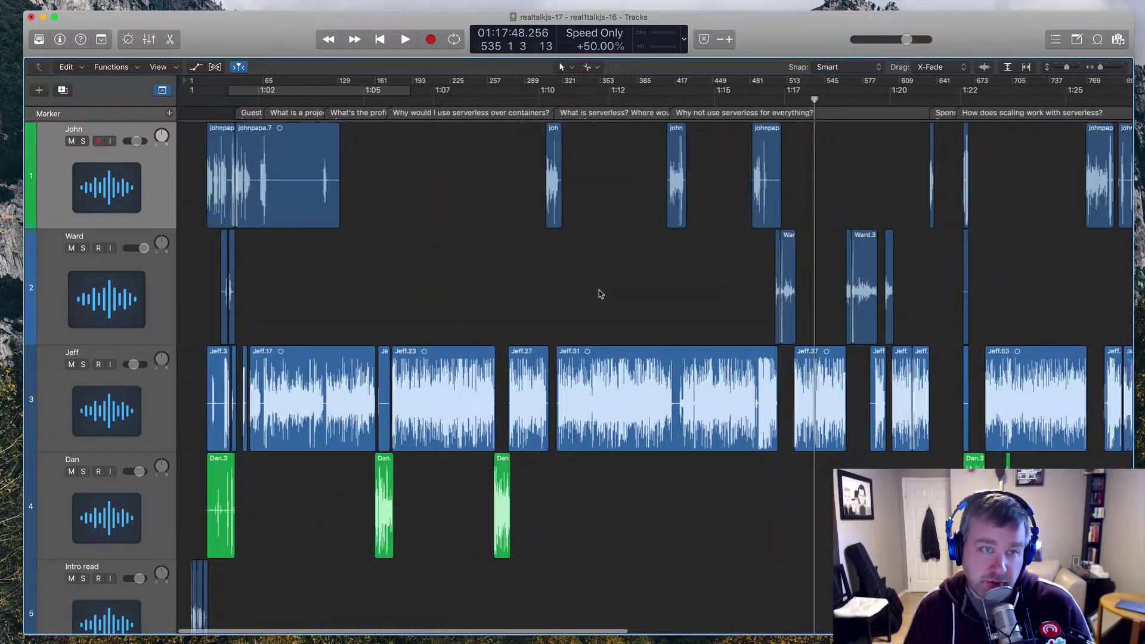
{"action": "left_click", "coordinate": [691, 101]}
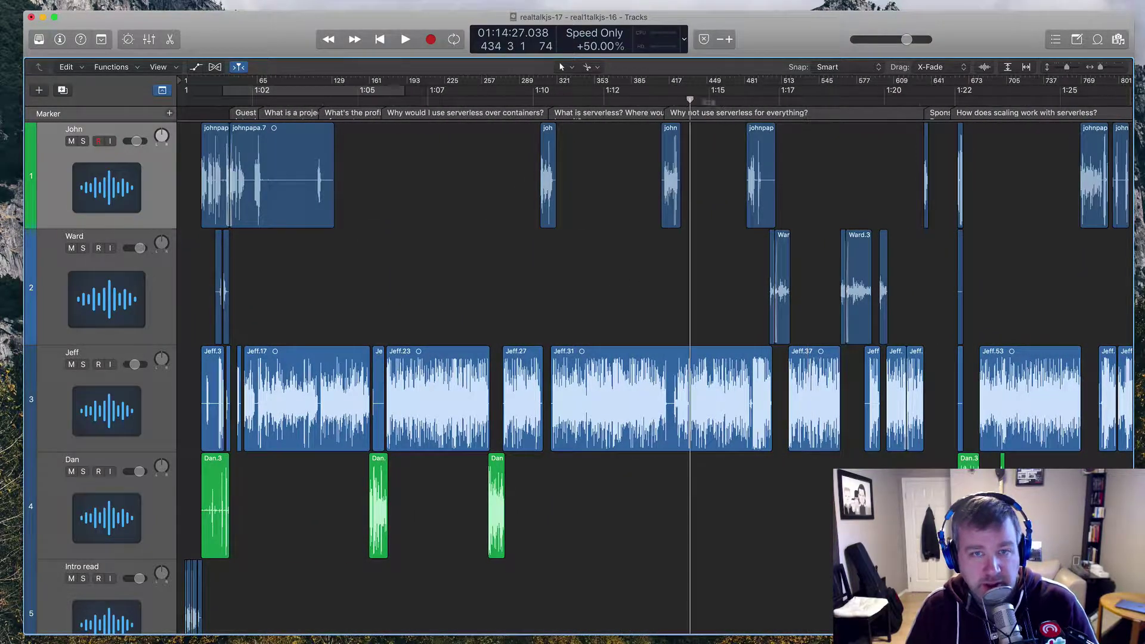
{"action": "scroll", "coordinate": [720, 144], "scroll_direction": "right", "scroll_amount": 5}
{"action": "scroll", "coordinate": [539, 148], "scroll_direction": "left", "scroll_amount": 3}
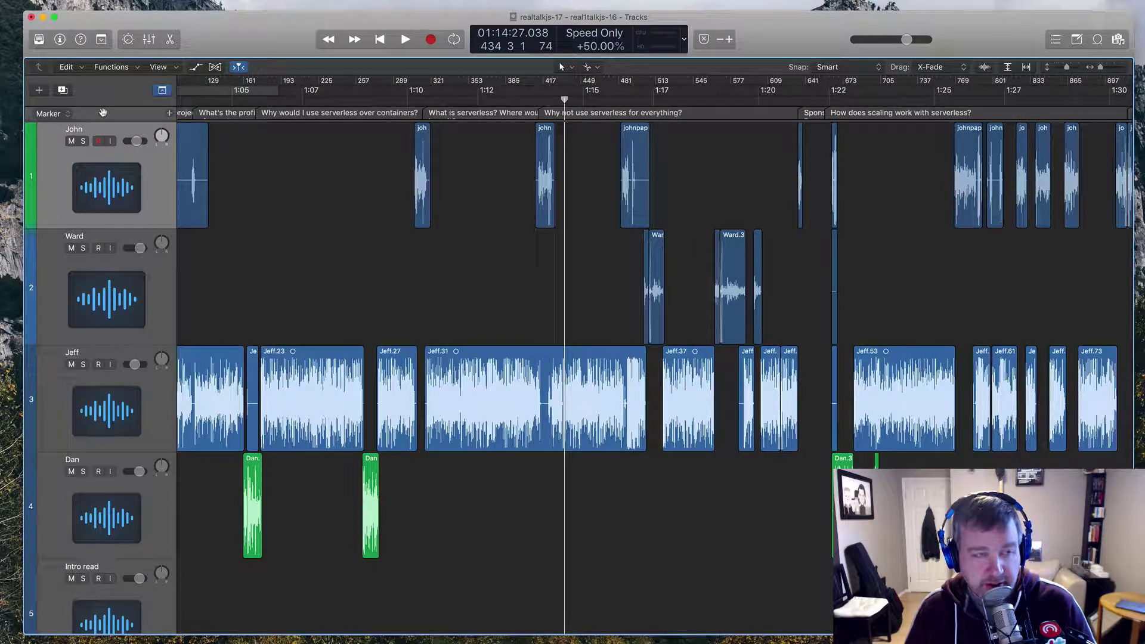
Hide and reshow the global tracks, then add the Arrangement and Signature tracks.
{"action": "left_click", "coordinate": [162, 91]}
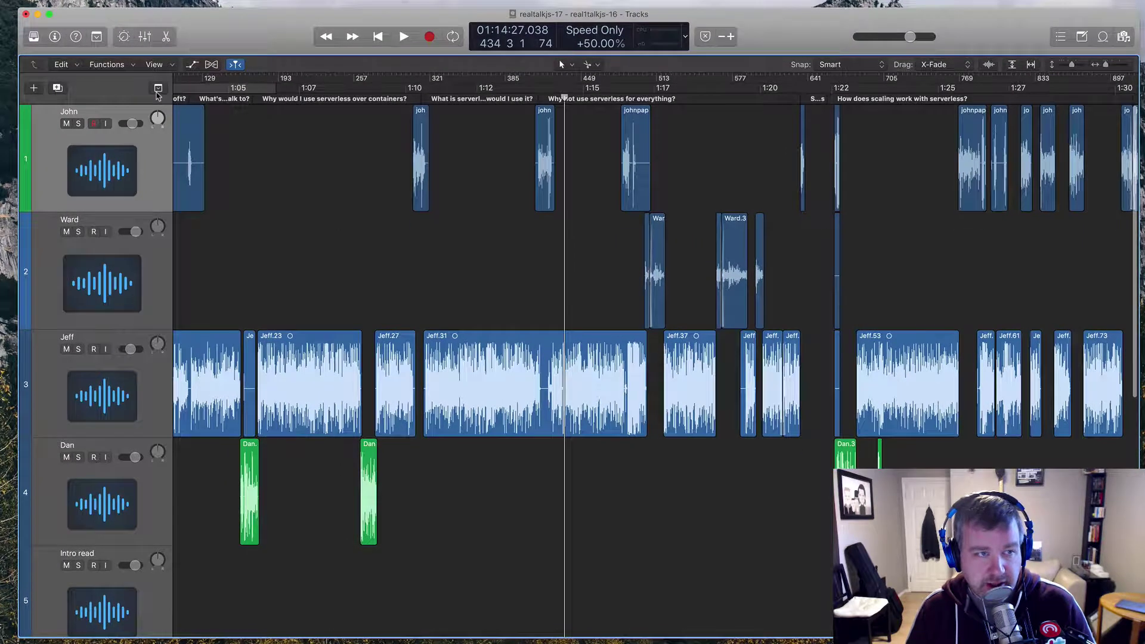
{"action": "left_click", "coordinate": [158, 89]}
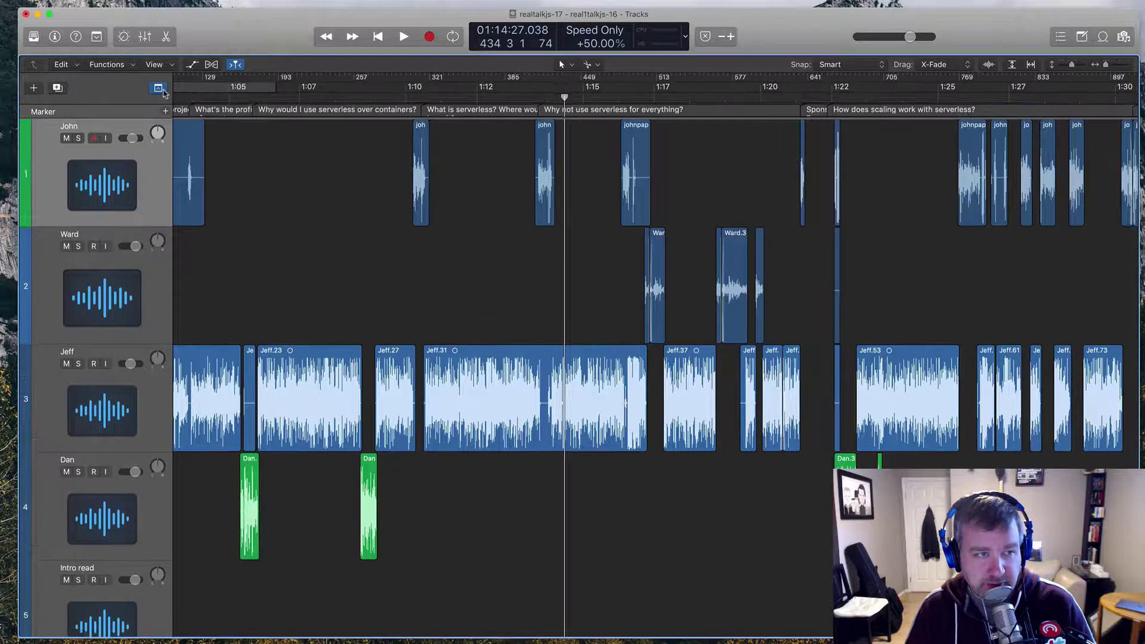
{"action": "right_click", "coordinate": [136, 108]}
{"action": "left_click", "coordinate": [151, 113]}
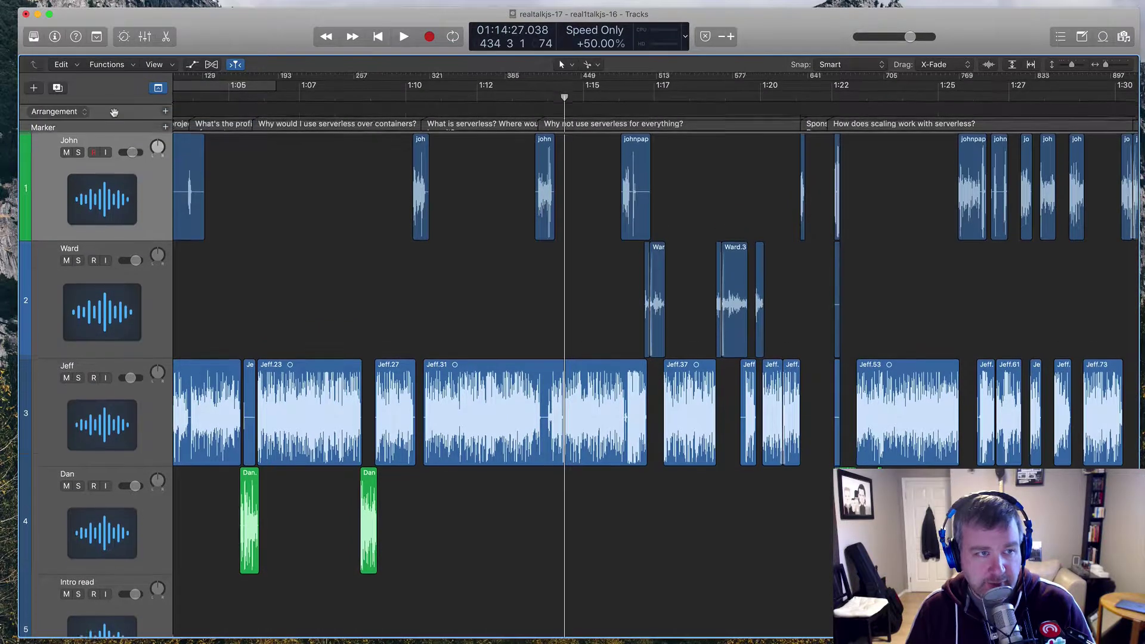
{"action": "right_click", "coordinate": [135, 126]}
{"action": "key", "text": "Escape"}
{"action": "right_click", "coordinate": [136, 130]}
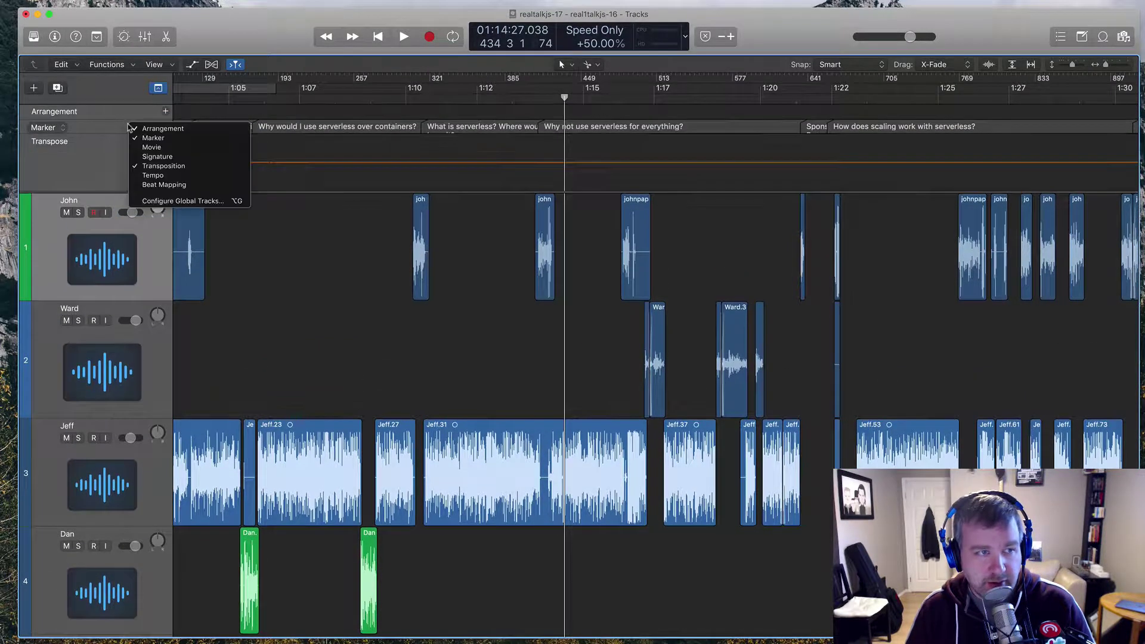
{"action": "left_click", "coordinate": [154, 159]}
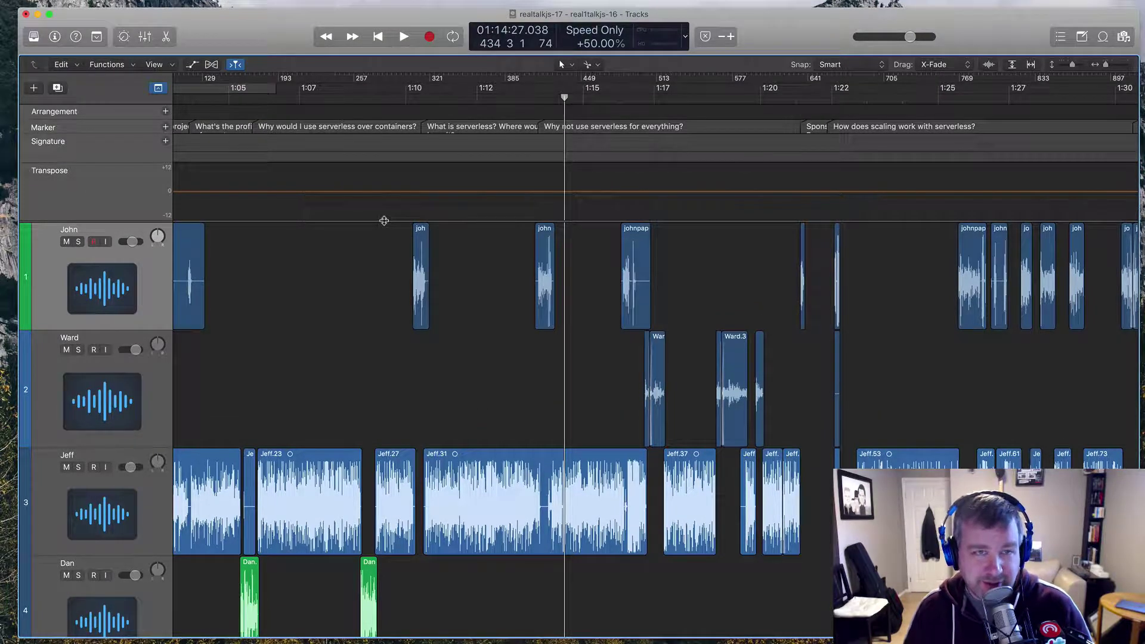
Remove the Arrangement, Signature and Transpose global tracks so only Marker remains.
{"action": "right_click", "coordinate": [116, 113]}
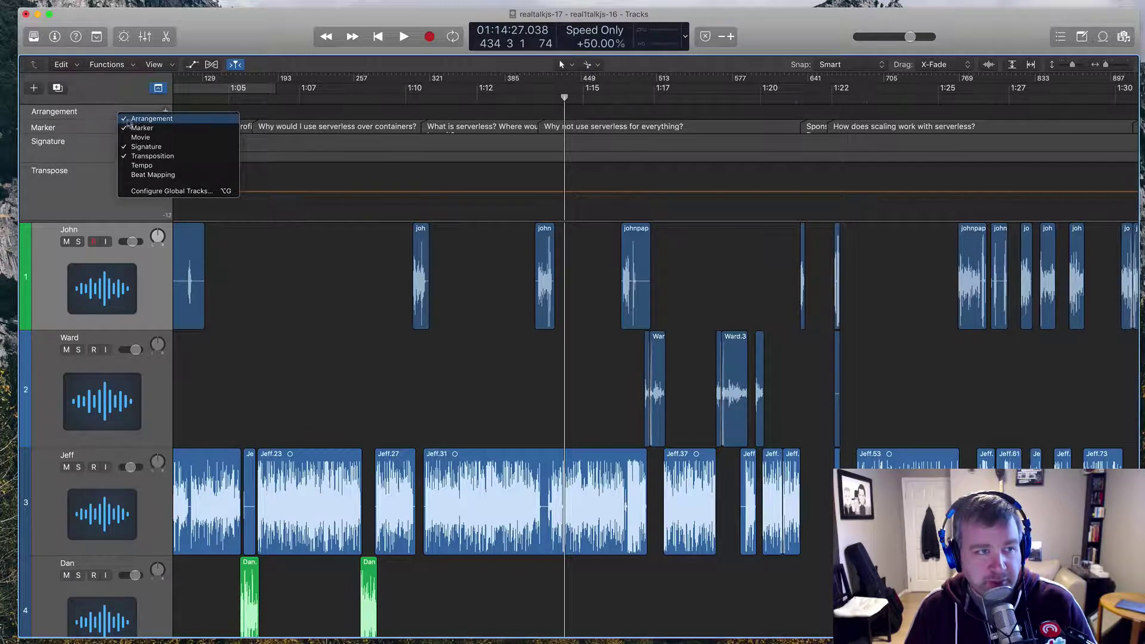
{"action": "left_click", "coordinate": [137, 119]}
{"action": "right_click", "coordinate": [114, 127]}
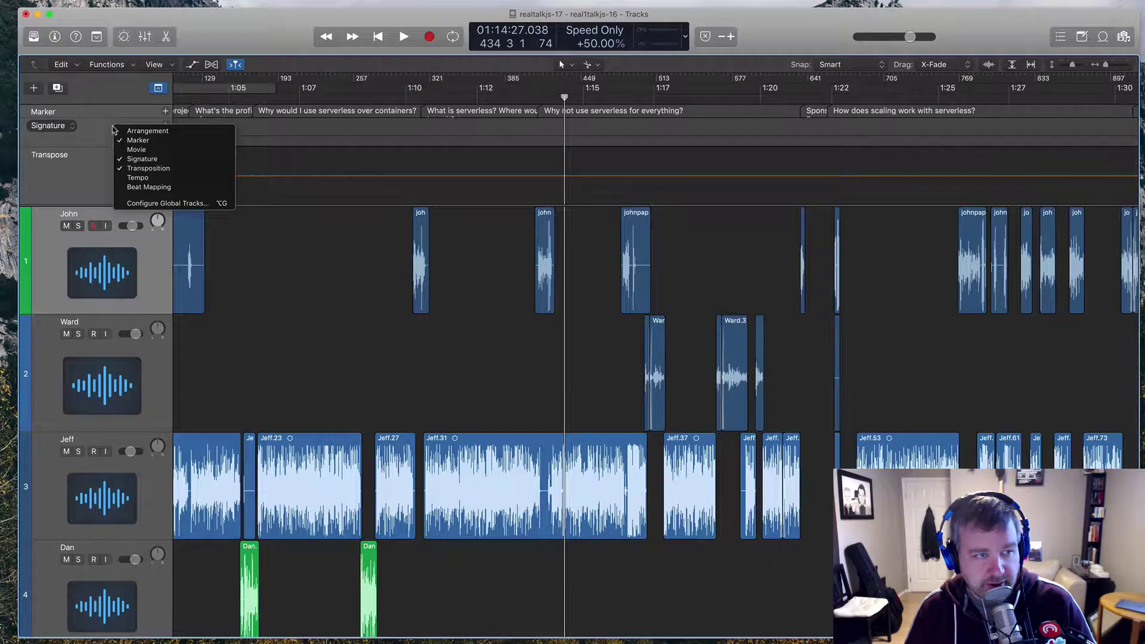
{"action": "left_click", "coordinate": [172, 158]}
{"action": "right_click", "coordinate": [105, 140]}
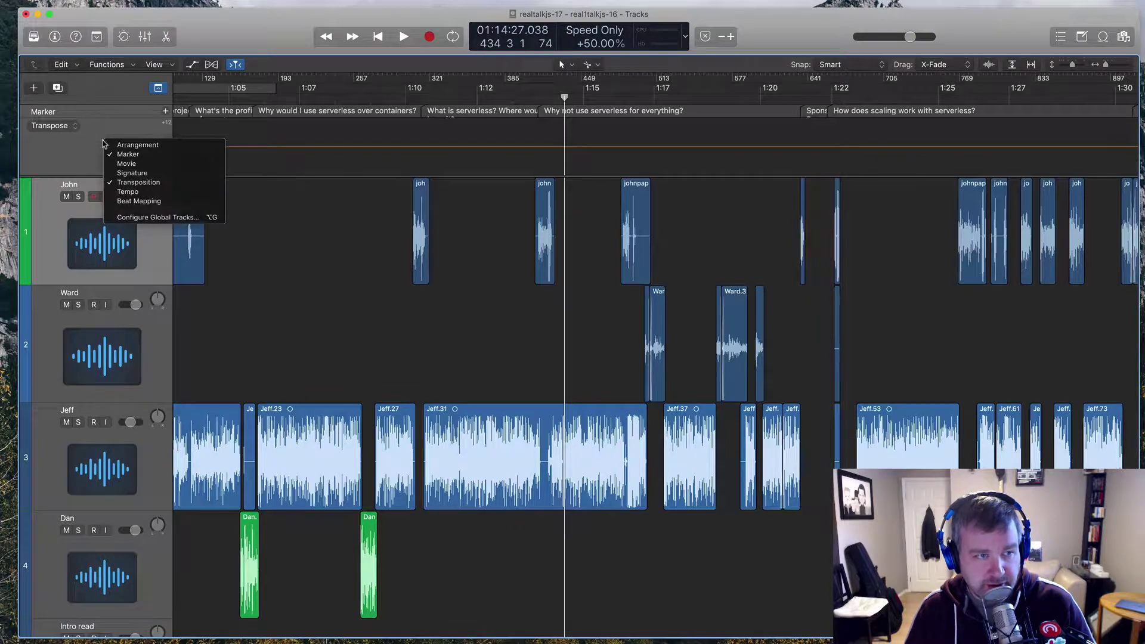
{"action": "left_click", "coordinate": [156, 182]}
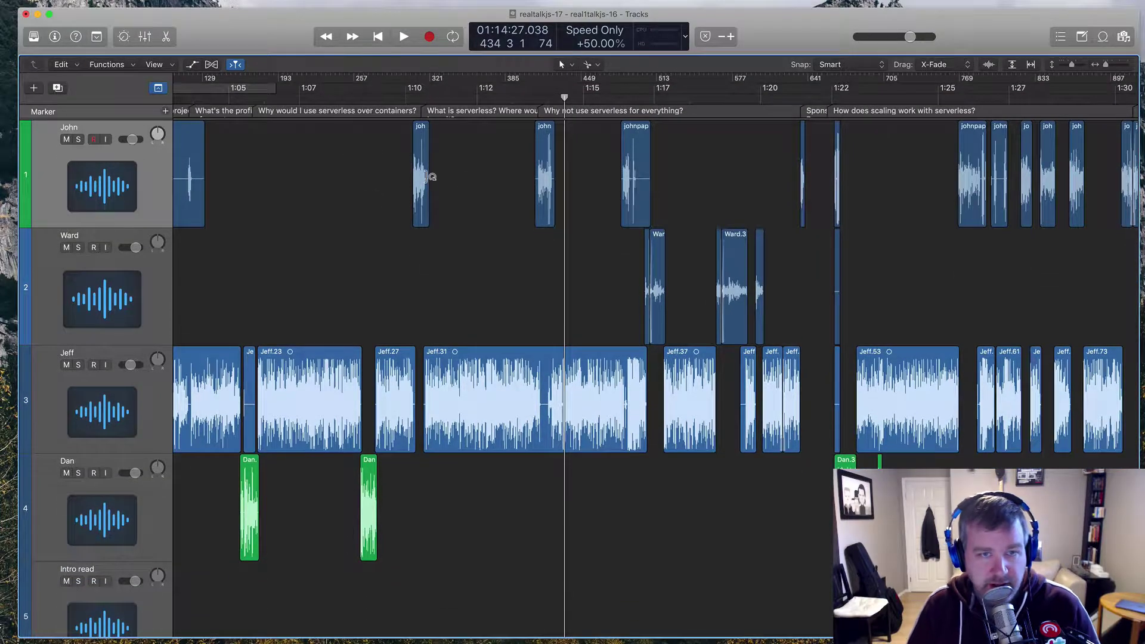
{"action": "scroll", "coordinate": [427, 177], "scroll_direction": "left", "scroll_amount": 10}
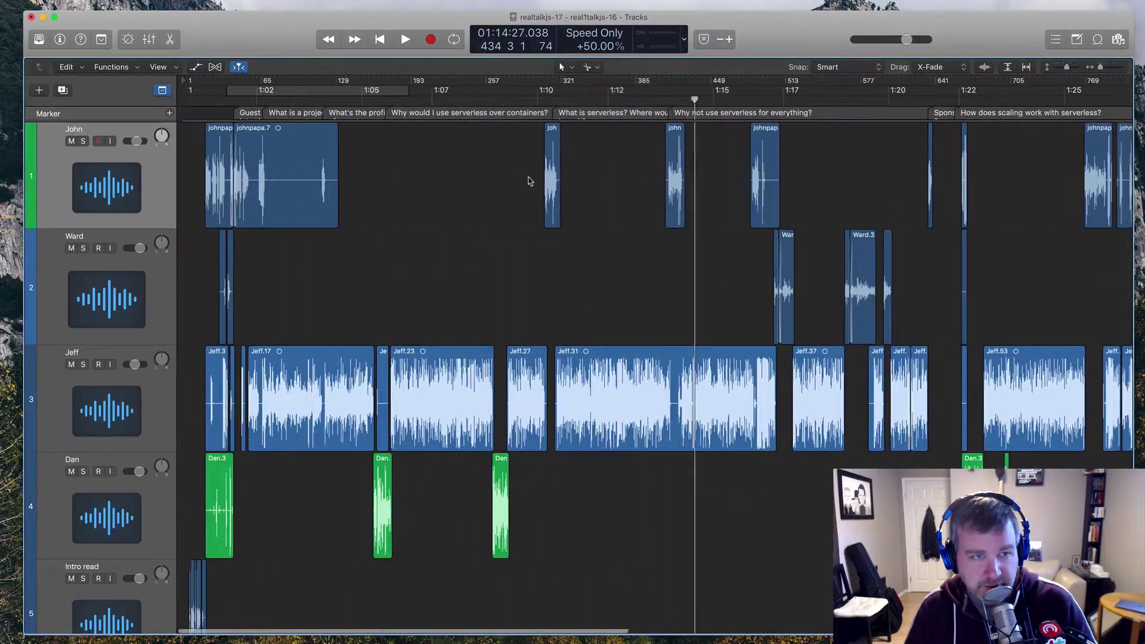
{"action": "scroll", "coordinate": [528, 180], "scroll_direction": "right", "scroll_amount": 15}
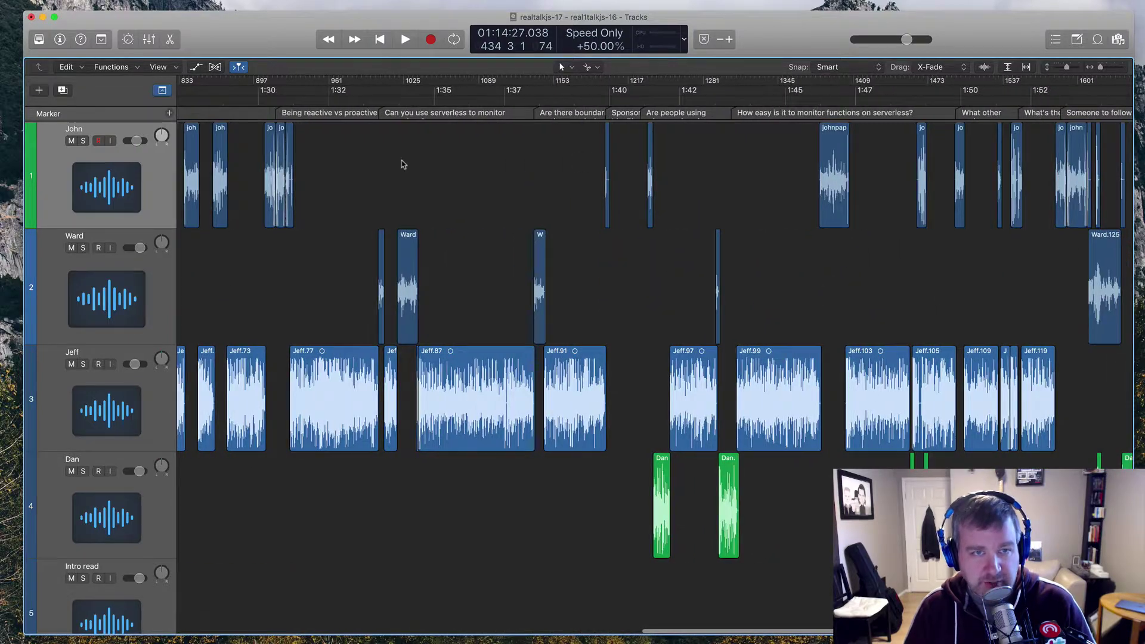
{"action": "scroll", "coordinate": [401, 161], "scroll_direction": "right", "scroll_amount": 10}
{"action": "scroll", "coordinate": [384, 159], "scroll_direction": "left", "scroll_amount": 10}
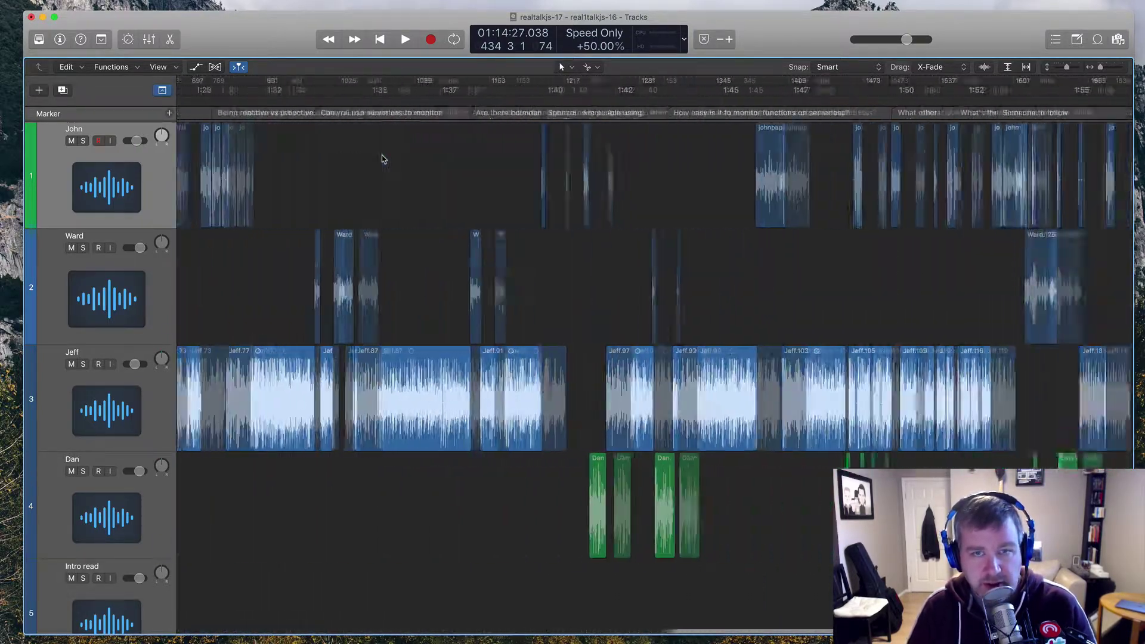
{"action": "scroll", "coordinate": [383, 158], "scroll_direction": "right", "scroll_amount": 5}
{"action": "scroll", "coordinate": [402, 158], "scroll_direction": "left", "scroll_amount": 20}
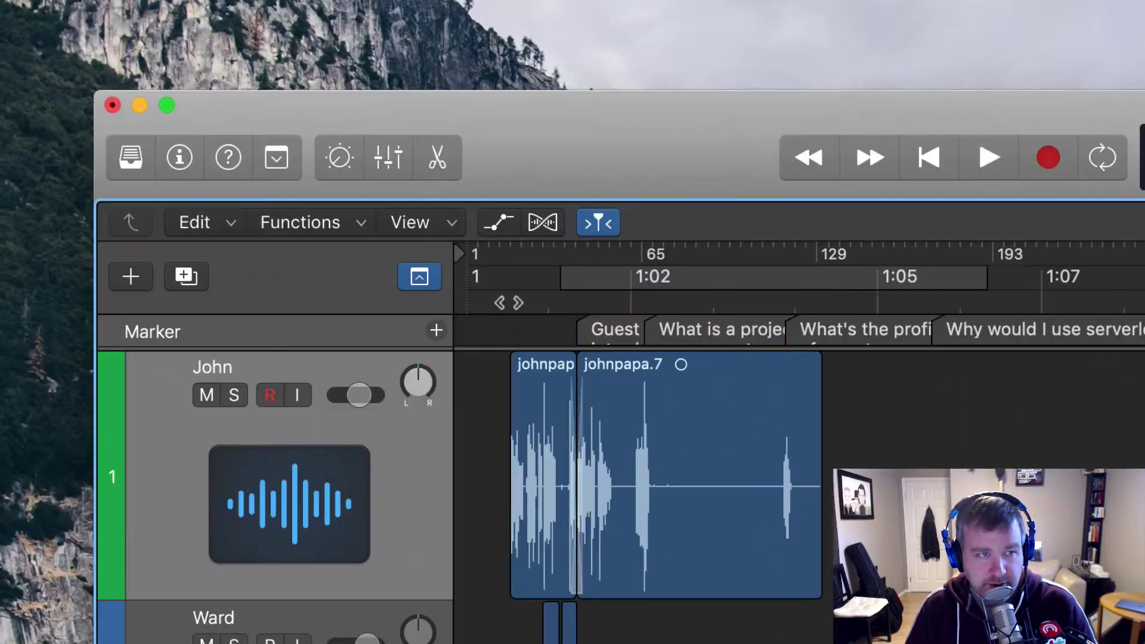
Add a marker named 'This is a marker' near the start and drag it to 01:01:50.
{"action": "left_click", "coordinate": [505, 298]}
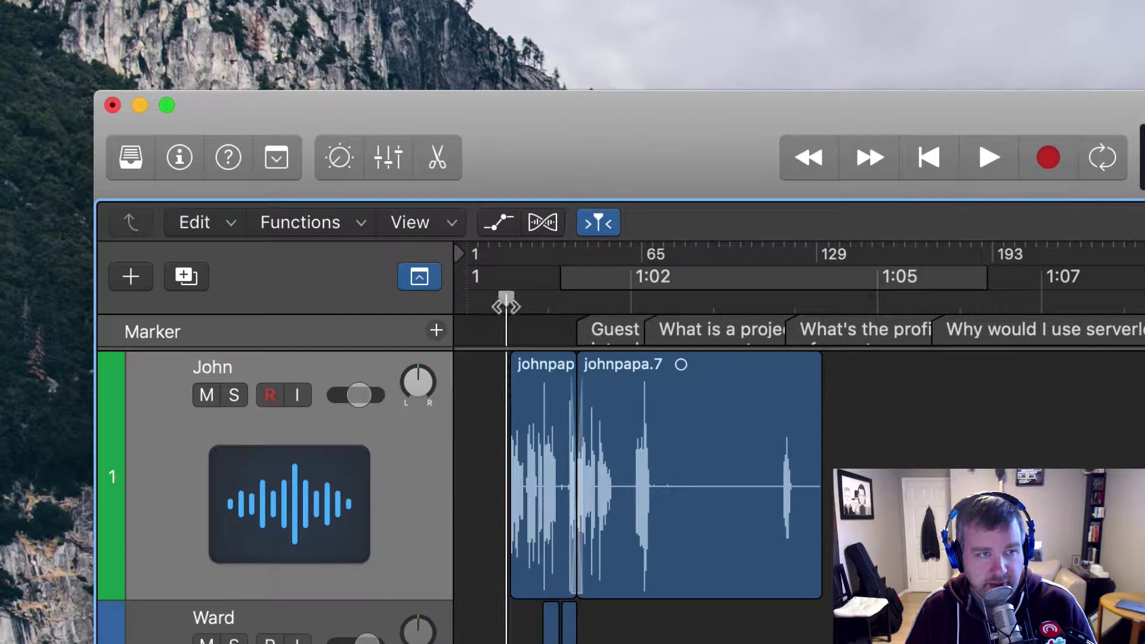
{"action": "left_click", "coordinate": [437, 331]}
{"action": "double_click", "coordinate": [537, 328]}
{"action": "type", "text": "T"}
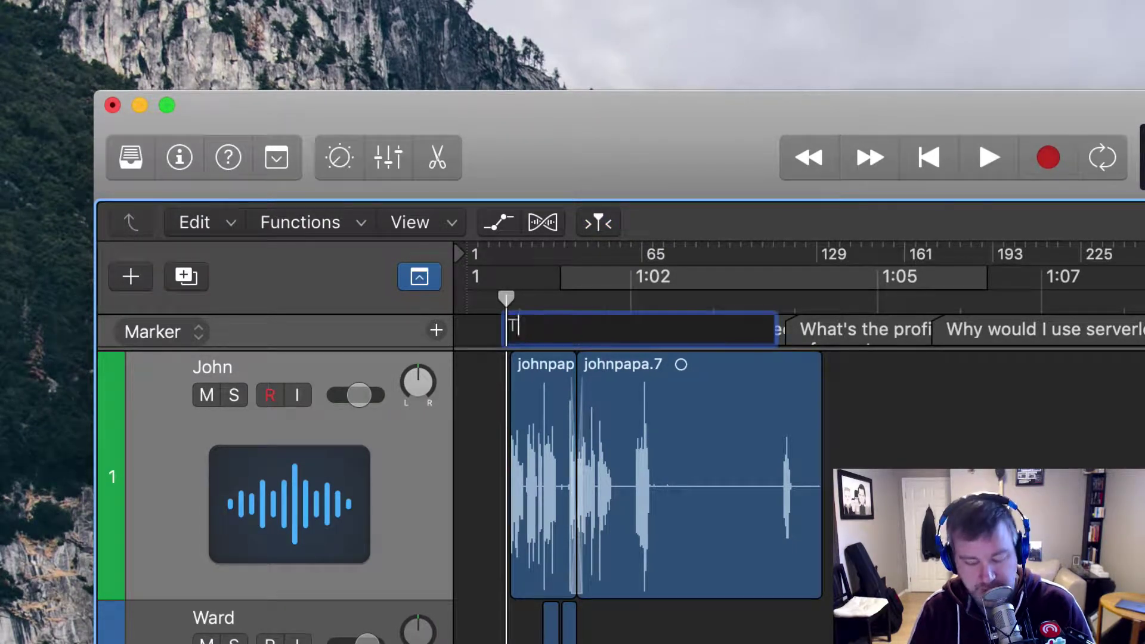
{"action": "type", "text": "his is a marker"}
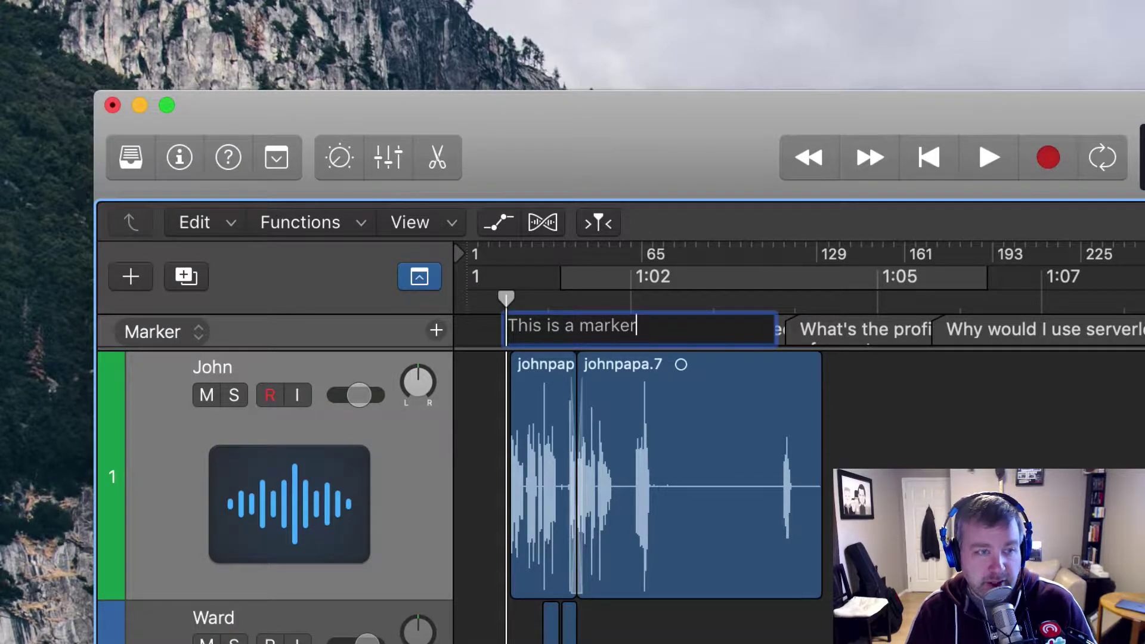
{"action": "key", "text": "Return"}
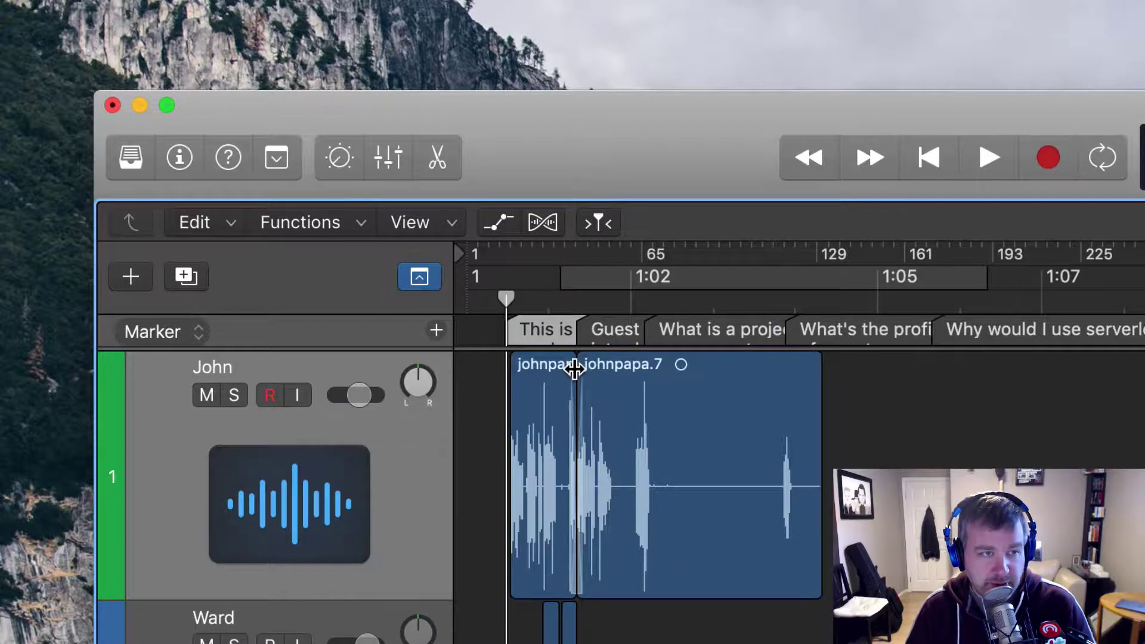
{"action": "mouse_move", "coordinate": [548, 337]}
{"action": "left_mouse_down"}
{"action": "mouse_move", "coordinate": [509, 337]}
{"action": "mouse_move", "coordinate": [637, 331]}
{"action": "mouse_move", "coordinate": [541, 328]}
{"action": "left_mouse_up"}
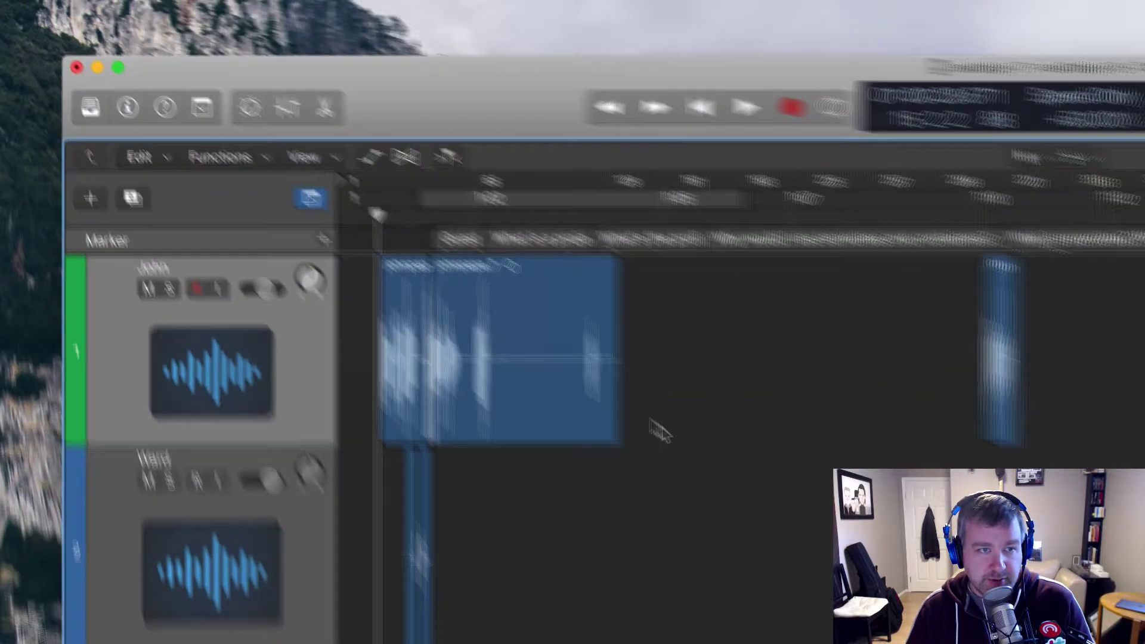
{"action": "scroll", "coordinate": [893, 591], "scroll_direction": "right", "scroll_amount": 5}
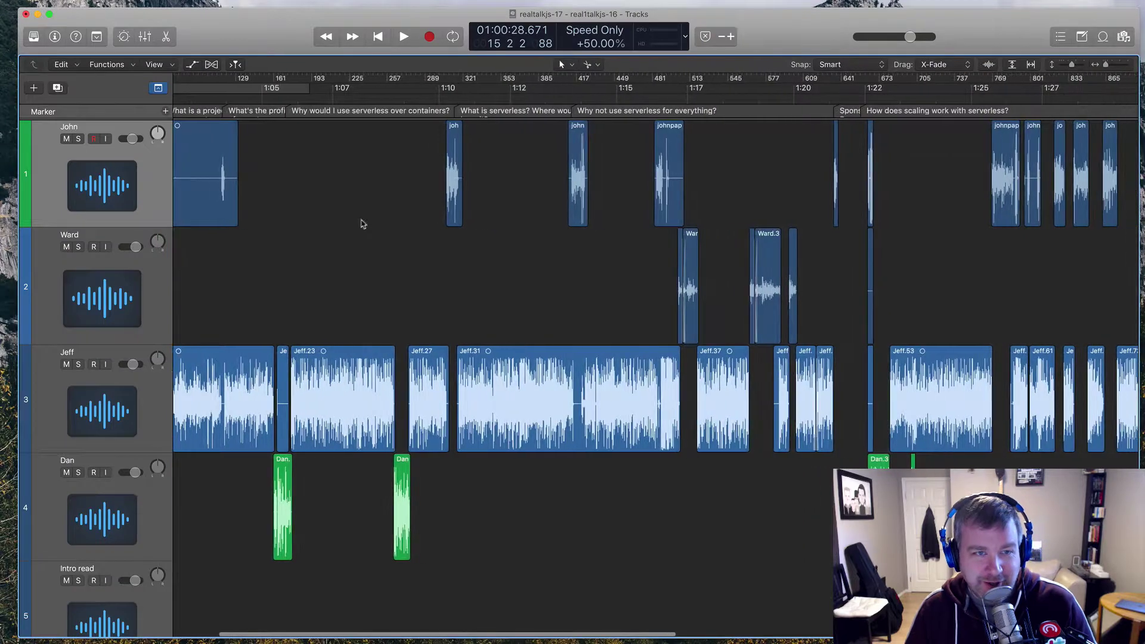
{"action": "scroll", "coordinate": [363, 224], "scroll_direction": "left", "scroll_amount": 3}
{"action": "left_click", "coordinate": [353, 98]}
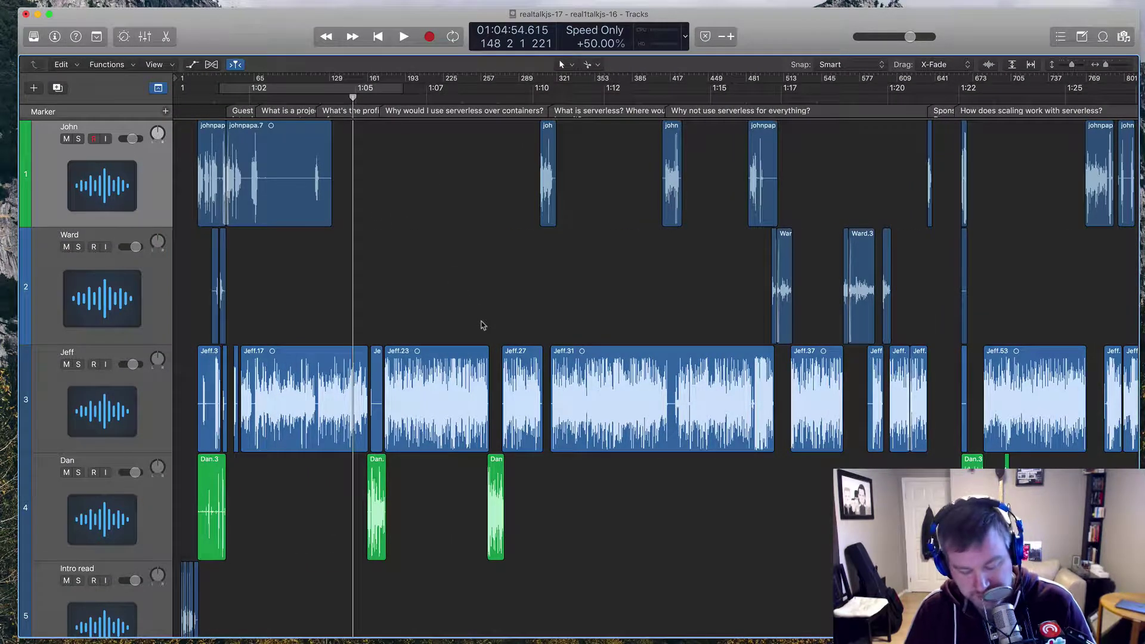
{"action": "key", "text": "super"}
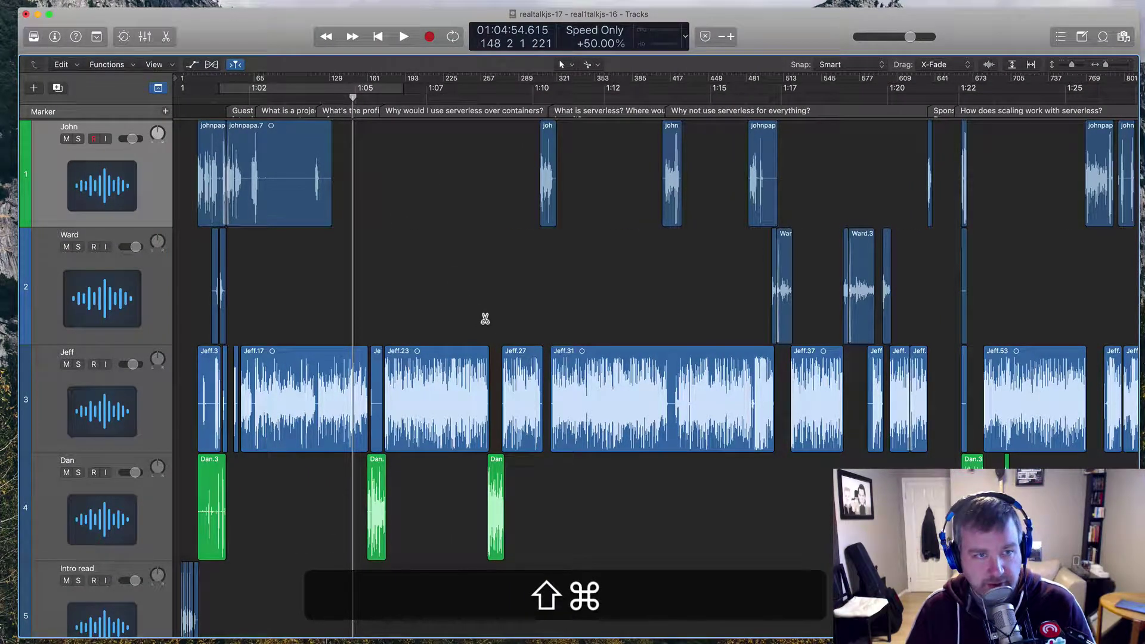
{"action": "key", "text": "super+shift+f"}
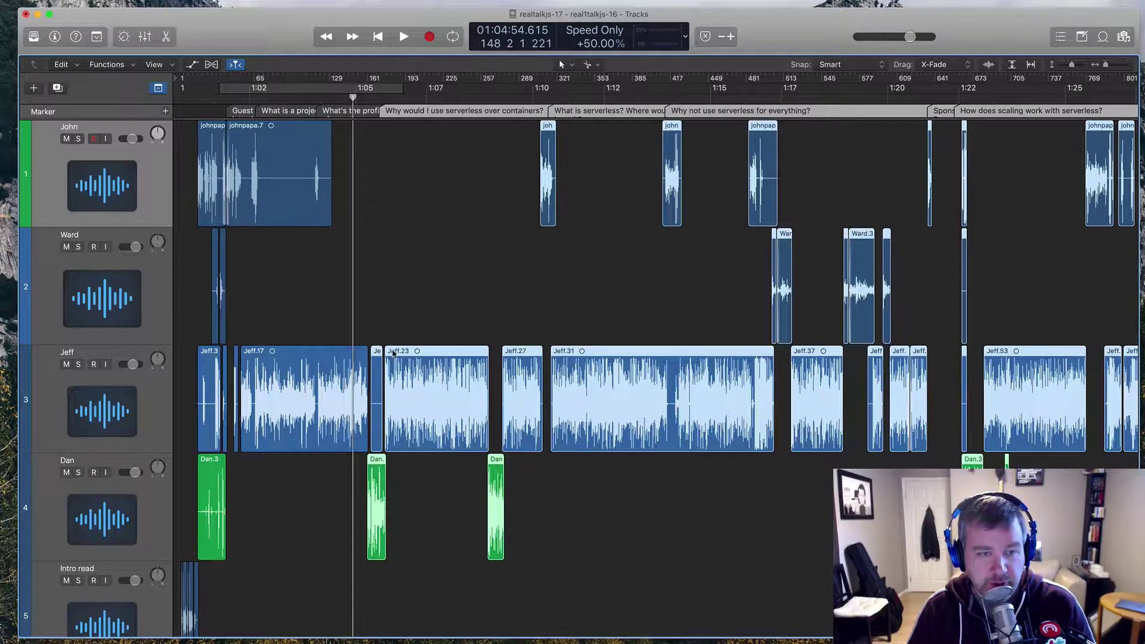
{"action": "left_click", "coordinate": [433, 354]}
{"action": "left_click_drag", "start_coordinate": [433, 355], "coordinate": [475, 355]}
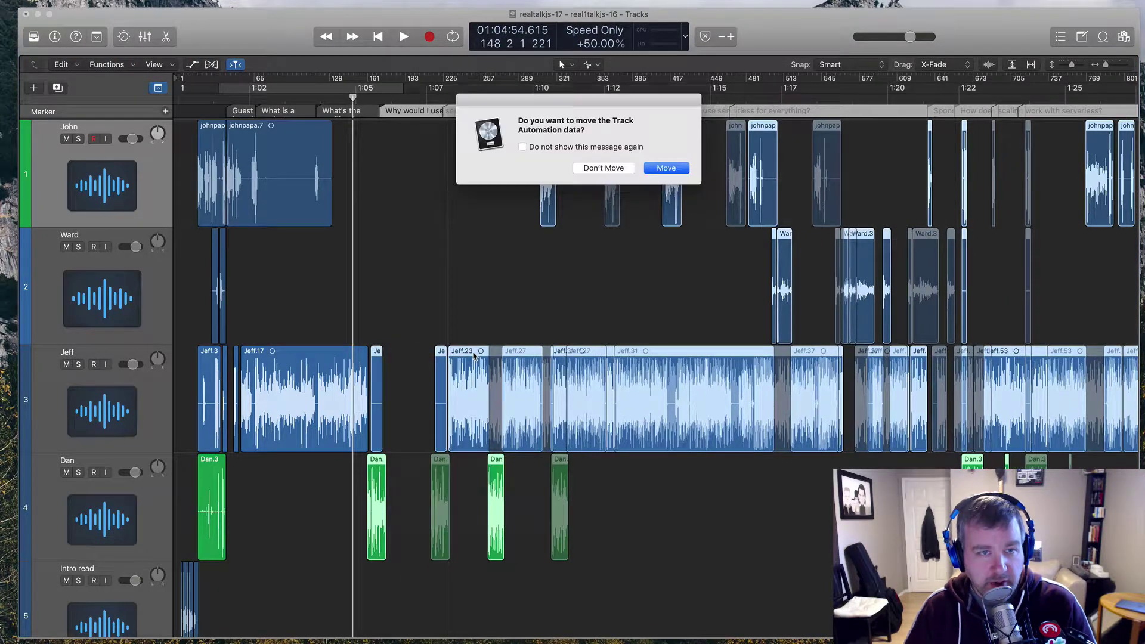
{"action": "key", "text": "Return"}
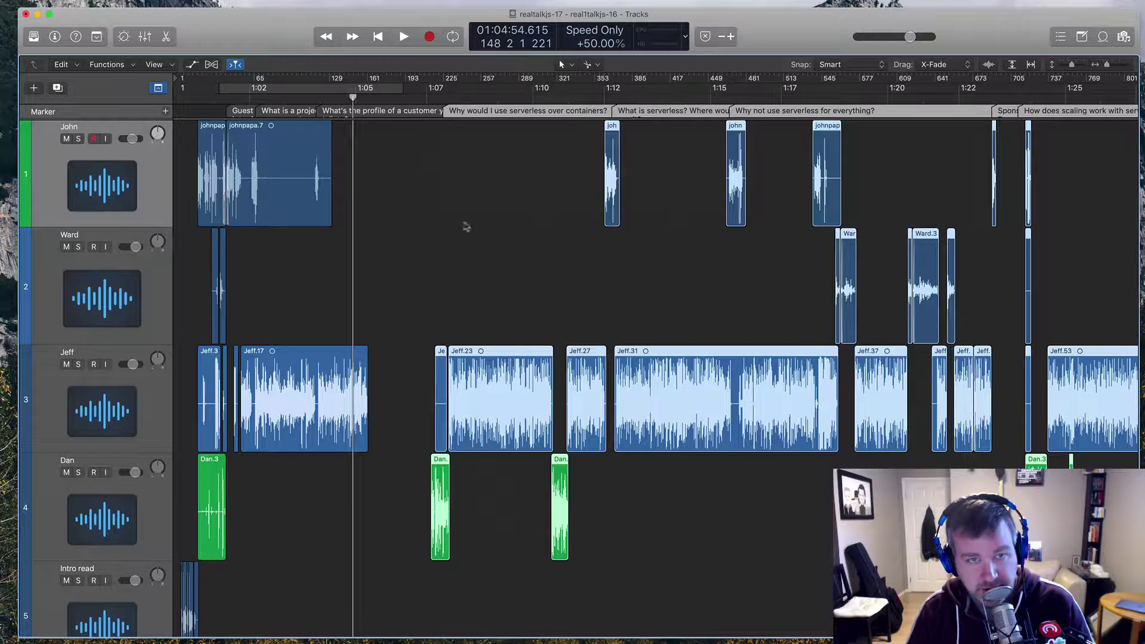
{"action": "key", "text": "super+z"}
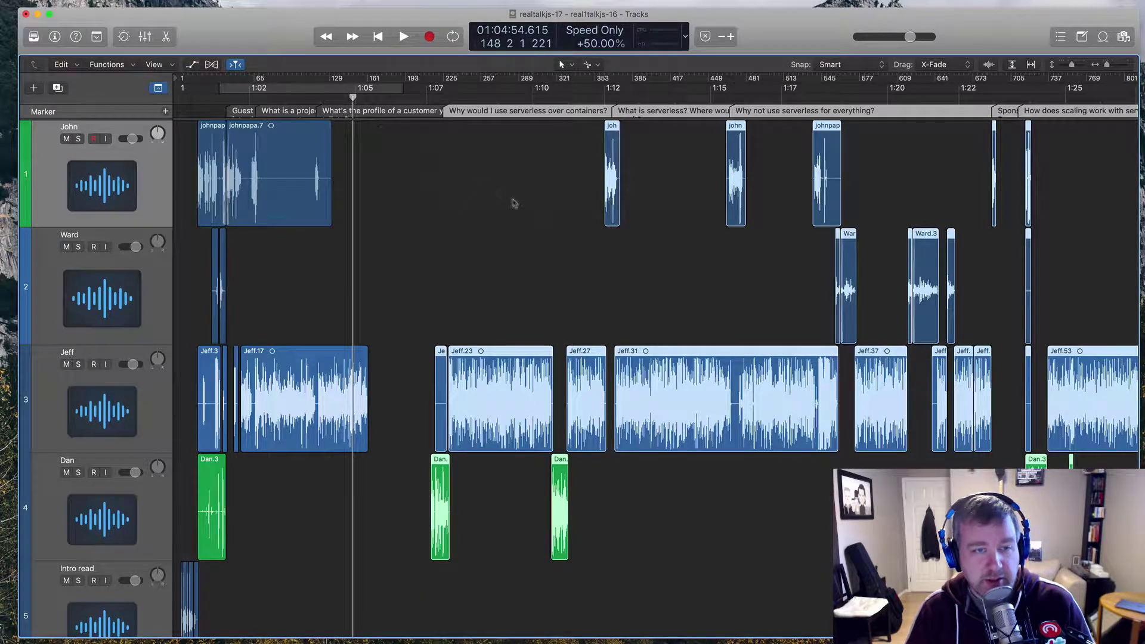
{"action": "key", "text": "super+z"}
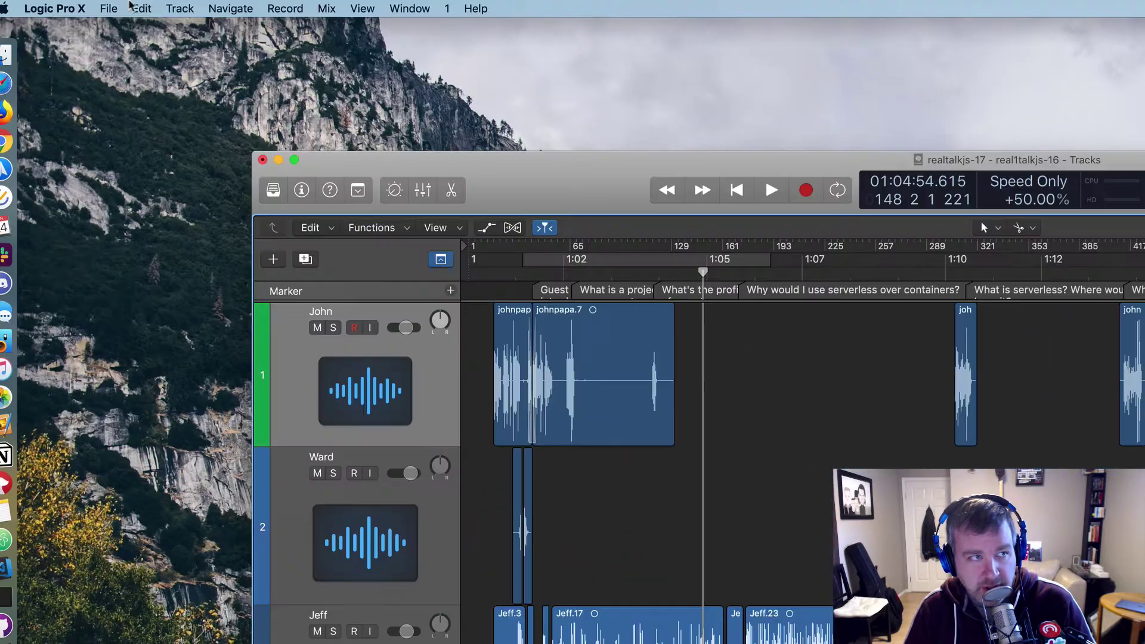
{"action": "left_click", "coordinate": [108, 8]}
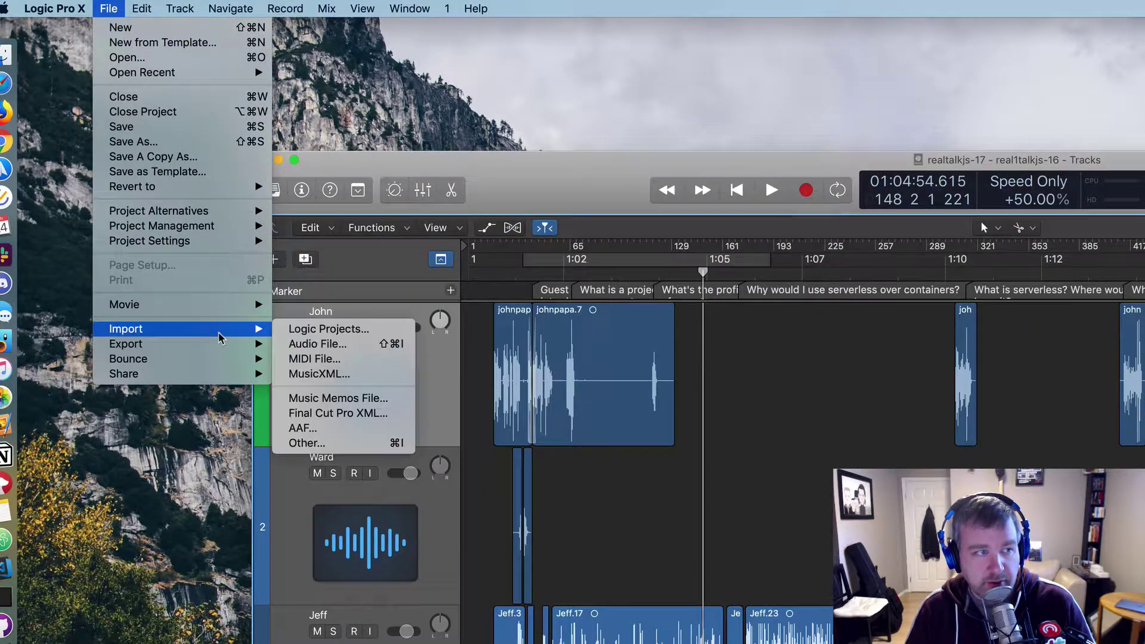
{"action": "mouse_move", "coordinate": [211, 361]}
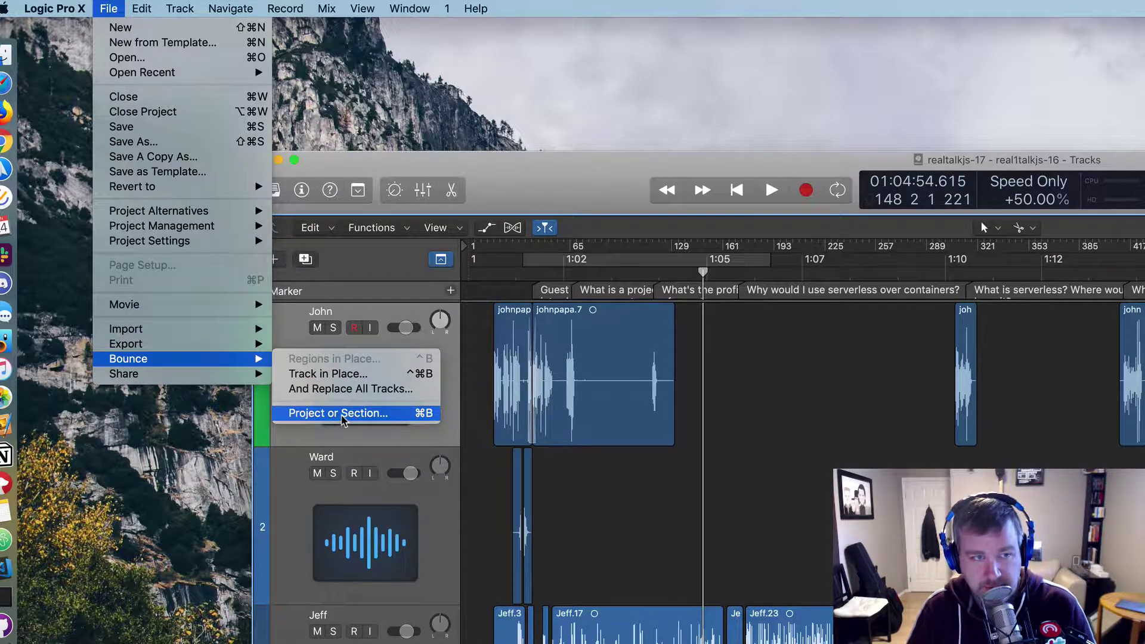
{"action": "left_click", "coordinate": [344, 417]}
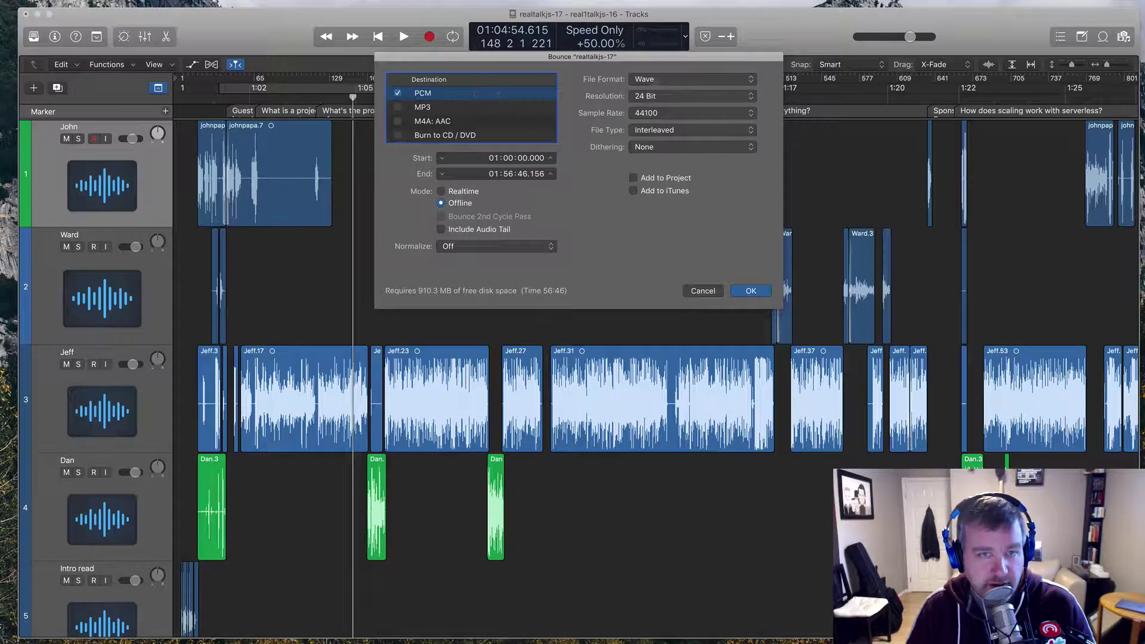
{"action": "left_click", "coordinate": [689, 83]}
{"action": "left_click", "coordinate": [689, 83]}
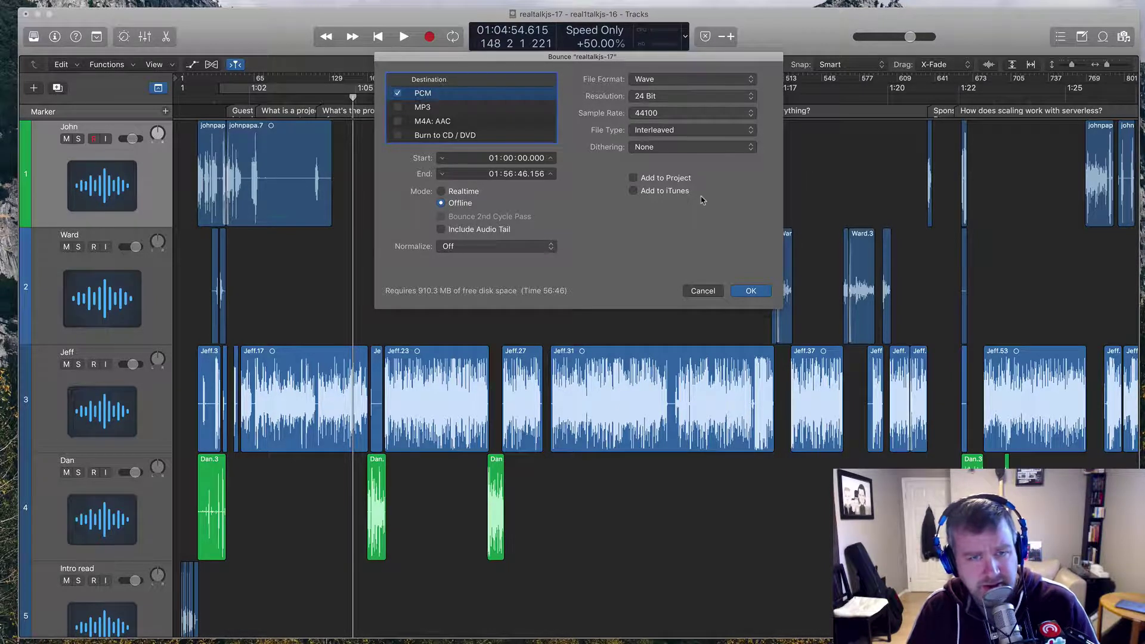
{"action": "left_click", "coordinate": [681, 96]}
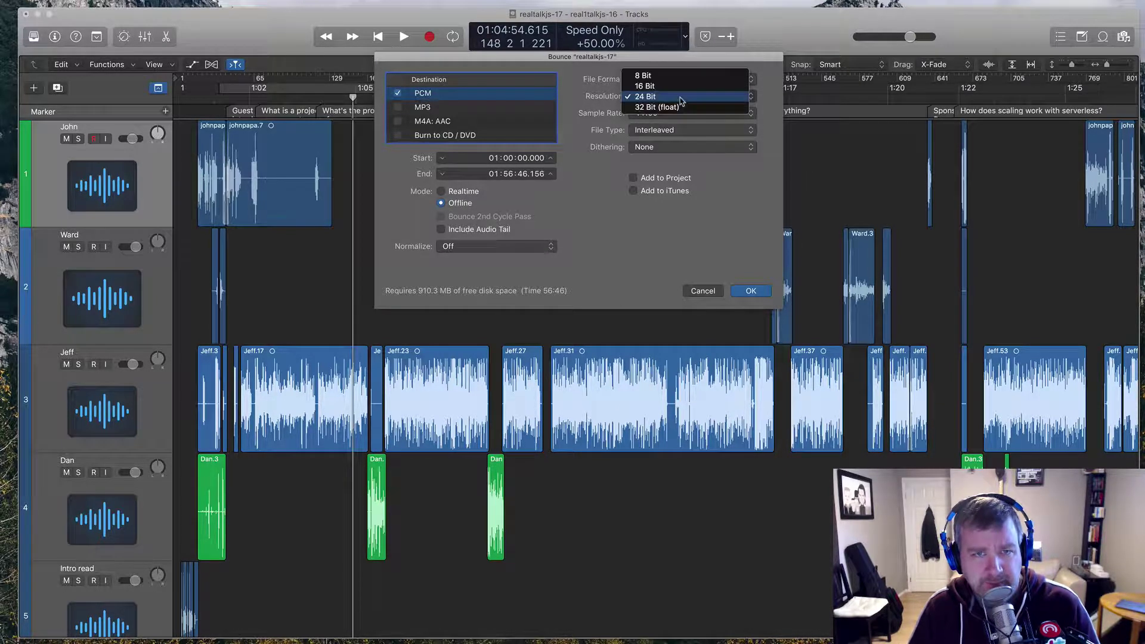
{"action": "left_click", "coordinate": [681, 96]}
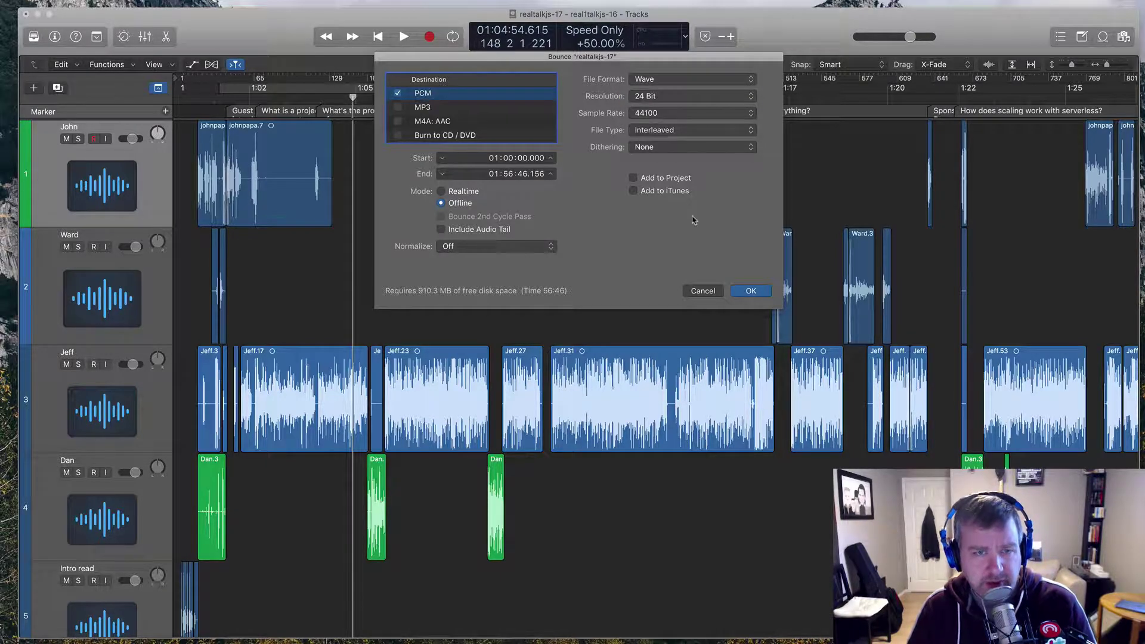
{"action": "left_click", "coordinate": [702, 291]}
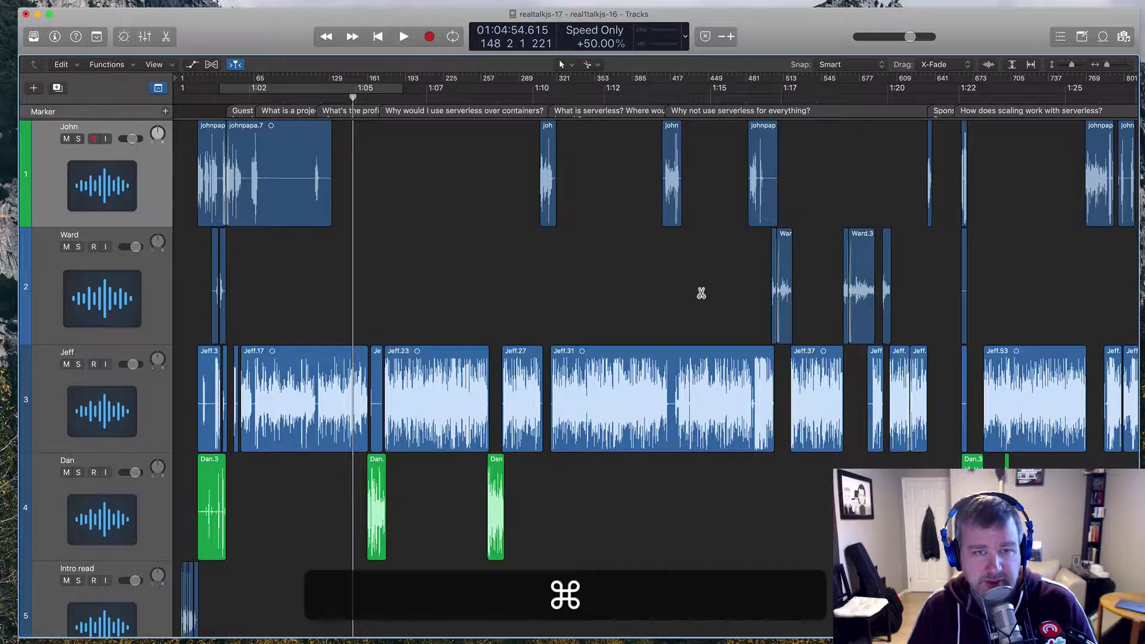
{"action": "key", "text": "super+Tab"}
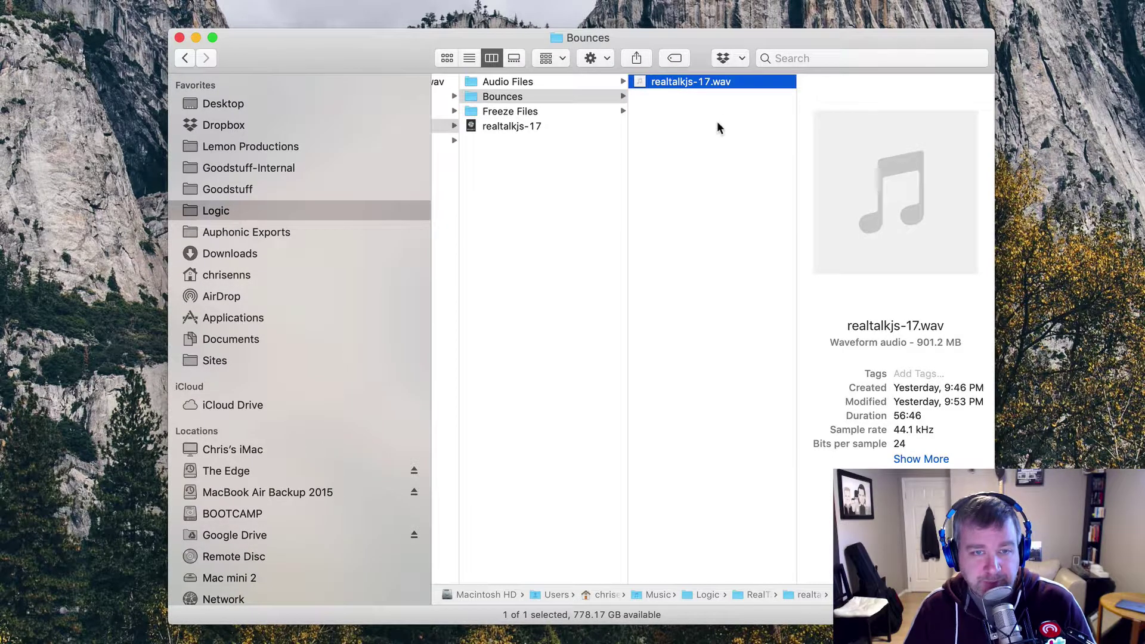
Drag realtalkjs-17.wav from the Bounces folder into Forecast to encode it as MP3.
{"action": "key", "text": "super+Tab"}
{"action": "key", "text": "super+Tab"}
{"action": "key", "text": "super+Tab"}
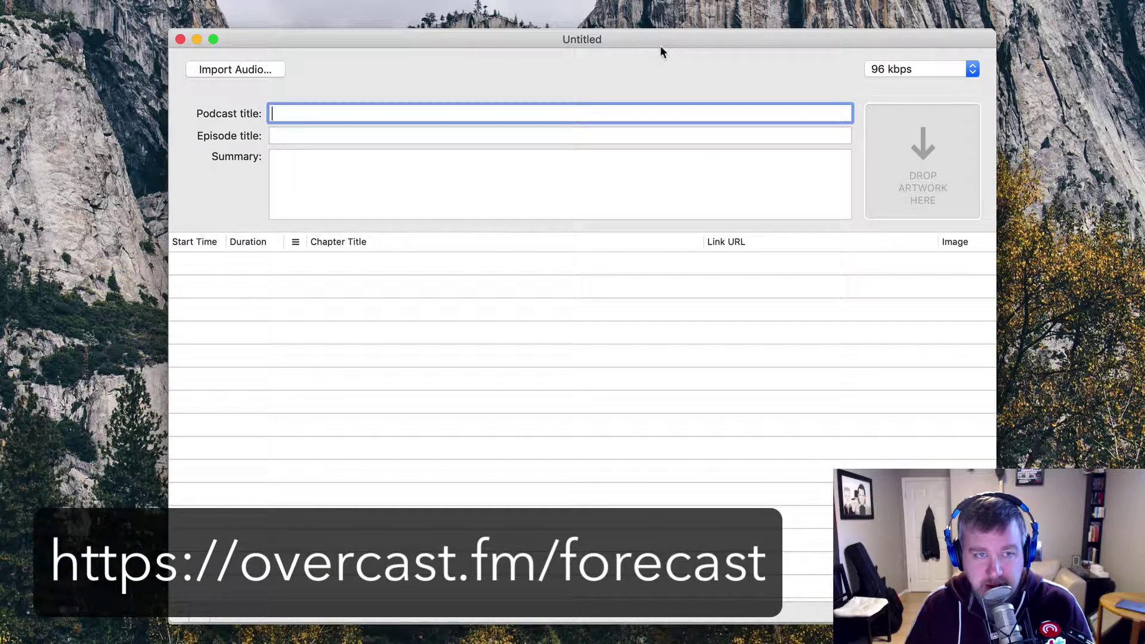
{"action": "key", "text": "super+Tab"}
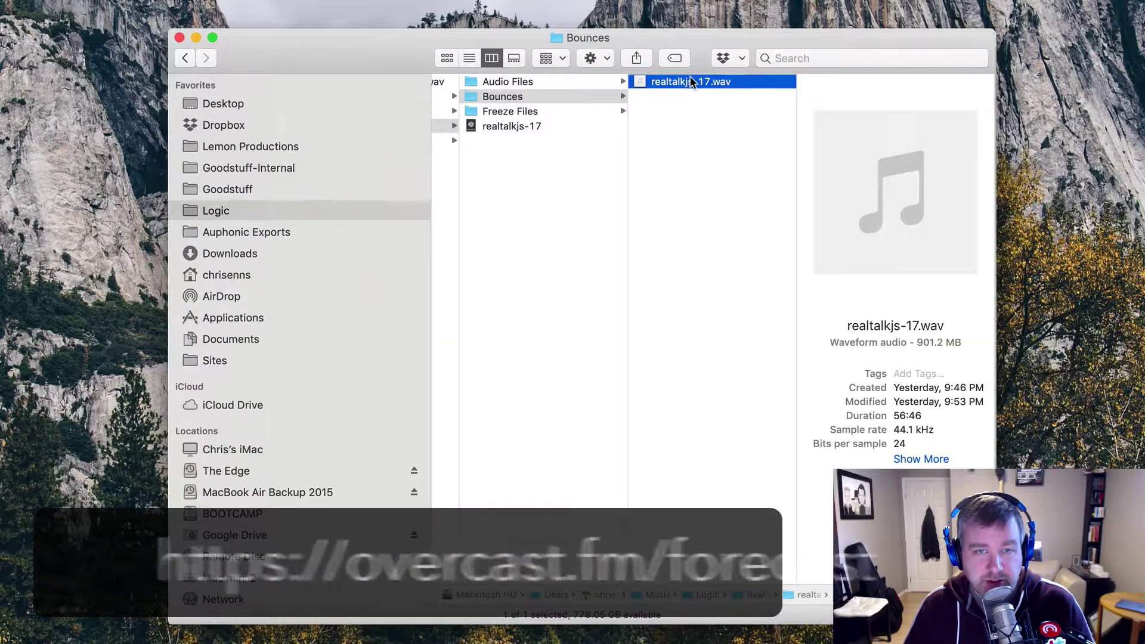
{"action": "left_click_drag", "start_coordinate": [695, 81], "coordinate": [244, 71]}
{"action": "key", "text": "super+Tab"}
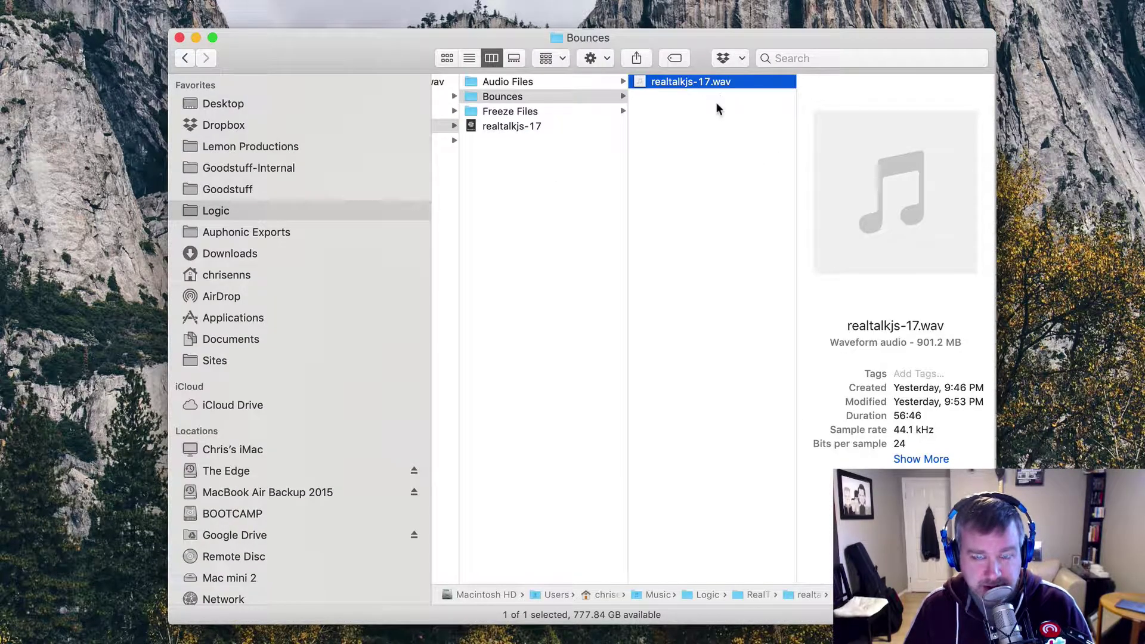
{"action": "key", "text": "super+Tab"}
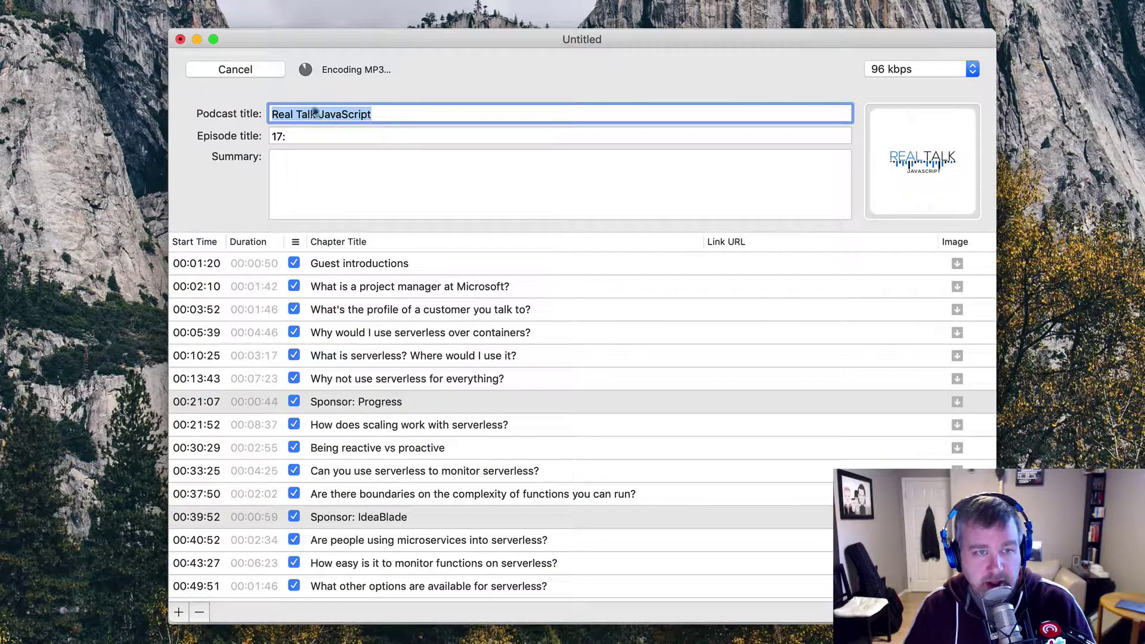
Set the episode title to 'Title Goes Here' and the summary to 'The description goes here.'.
{"action": "left_click", "coordinate": [344, 139]}
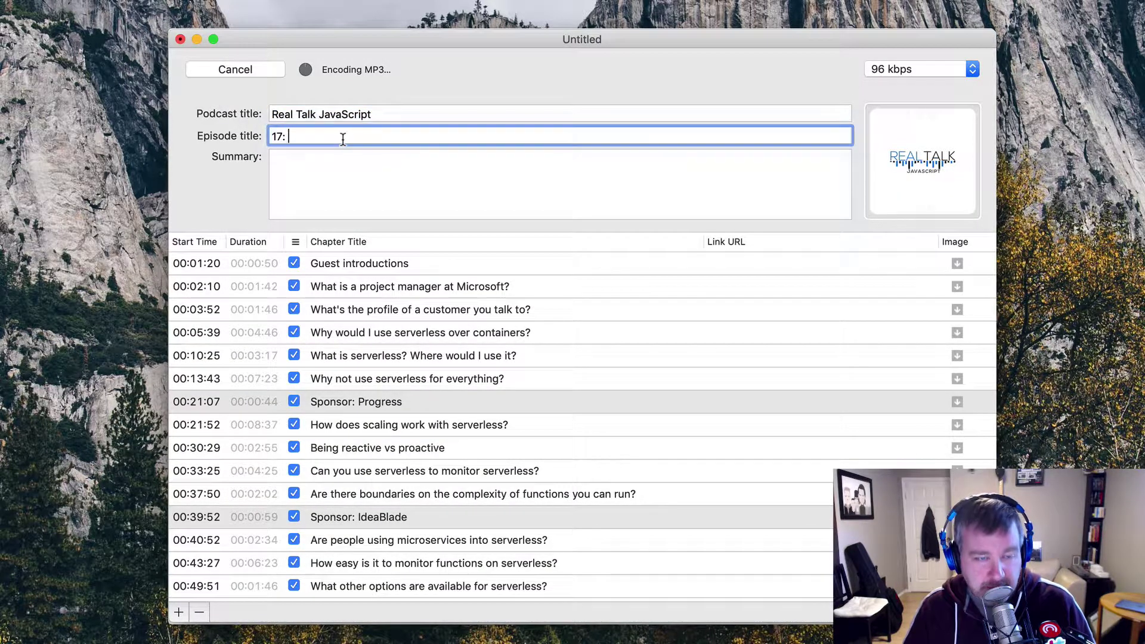
{"action": "key", "text": "super+a"}
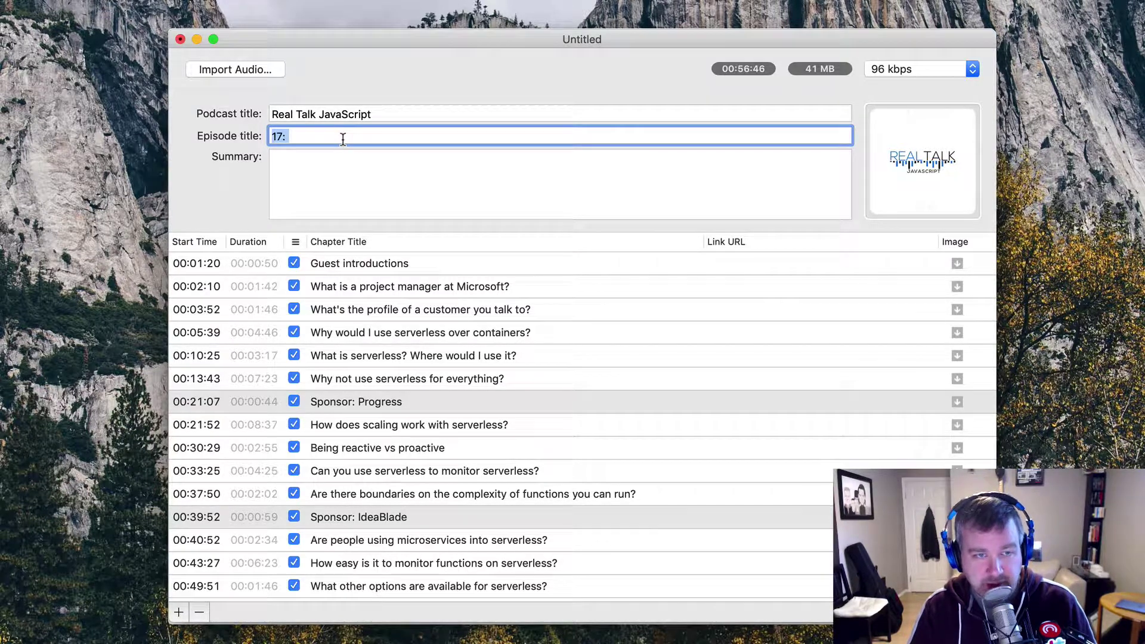
{"action": "type", "text": "Title"}
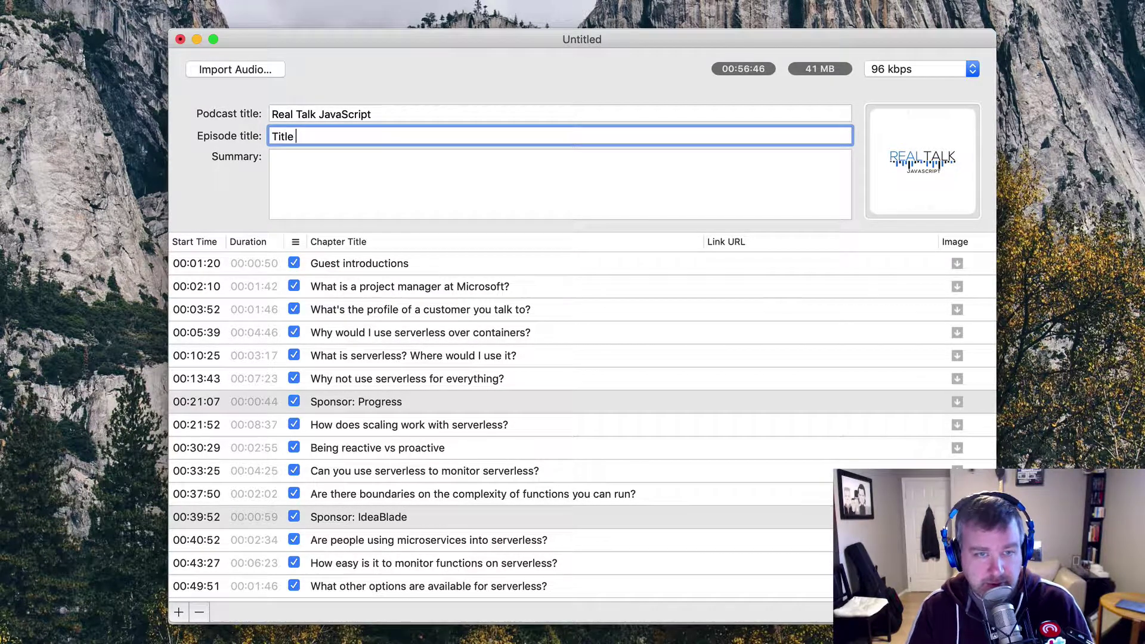
{"action": "type", "text": " Goes Here"}
{"action": "key", "text": "Tab"}
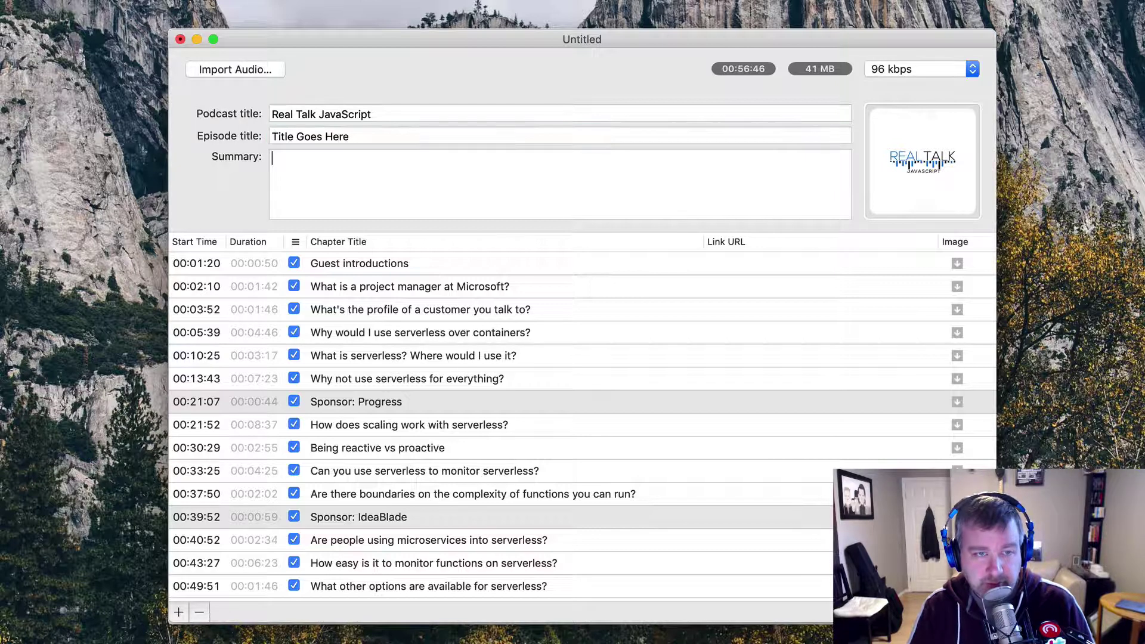
{"action": "type", "text": "The des"}
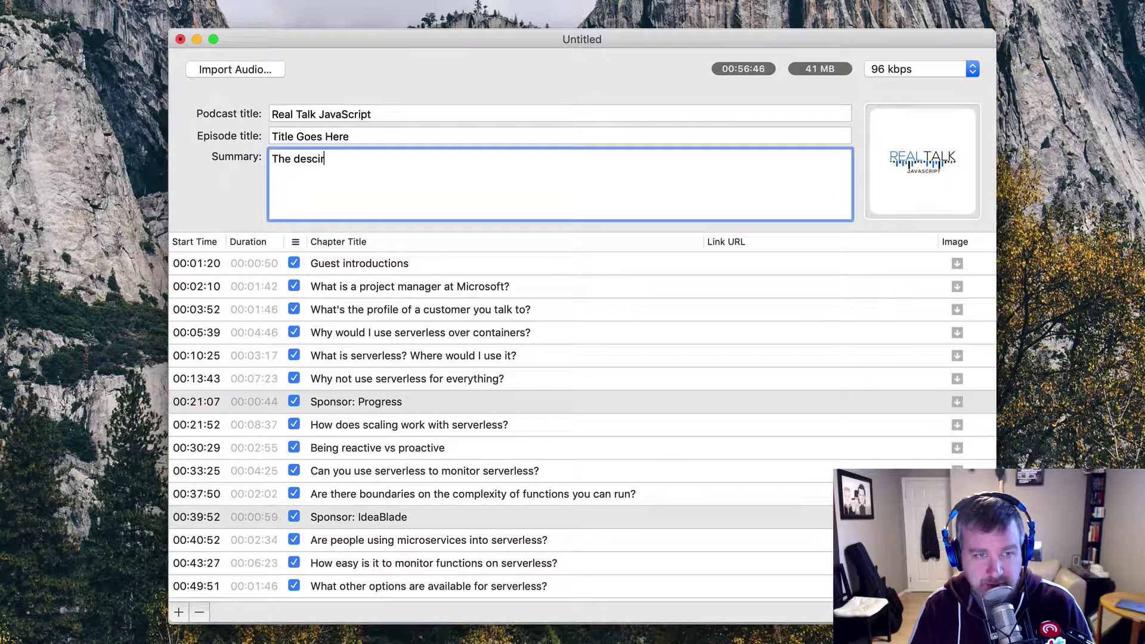
{"action": "type", "text": "cription goes here."}
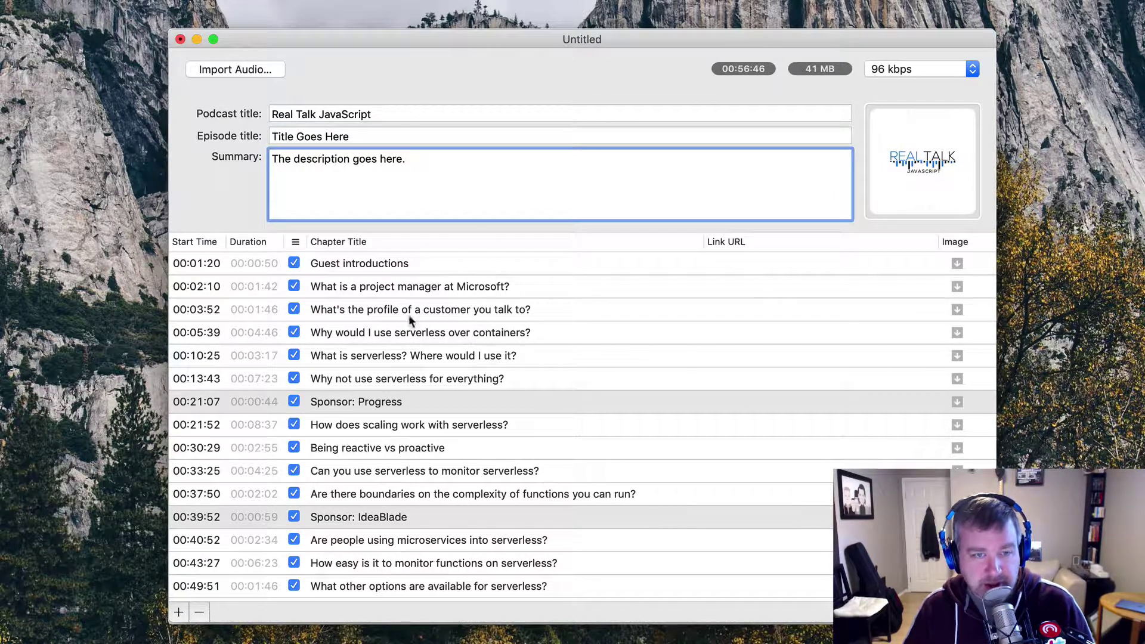
Review the 00:10:25, 00:13:43 and Sponsor: Progress chapter rows, then return to the summary.
{"action": "scroll", "coordinate": [458, 349], "scroll_direction": "down", "scroll_amount": 2}
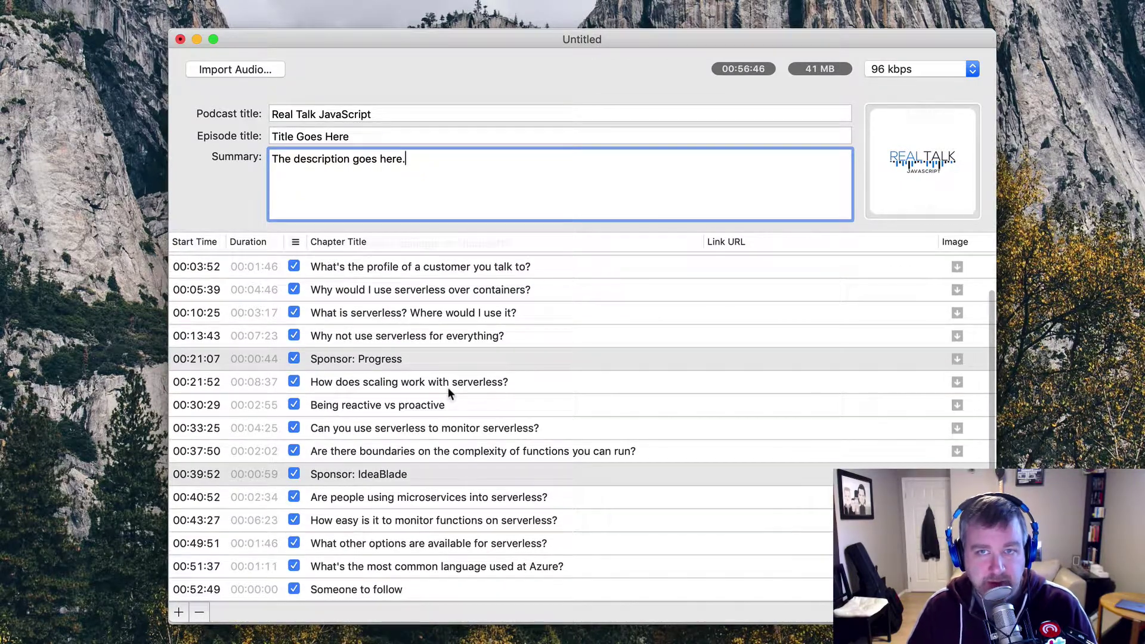
{"action": "scroll", "coordinate": [473, 439], "scroll_direction": "down", "scroll_amount": 2}
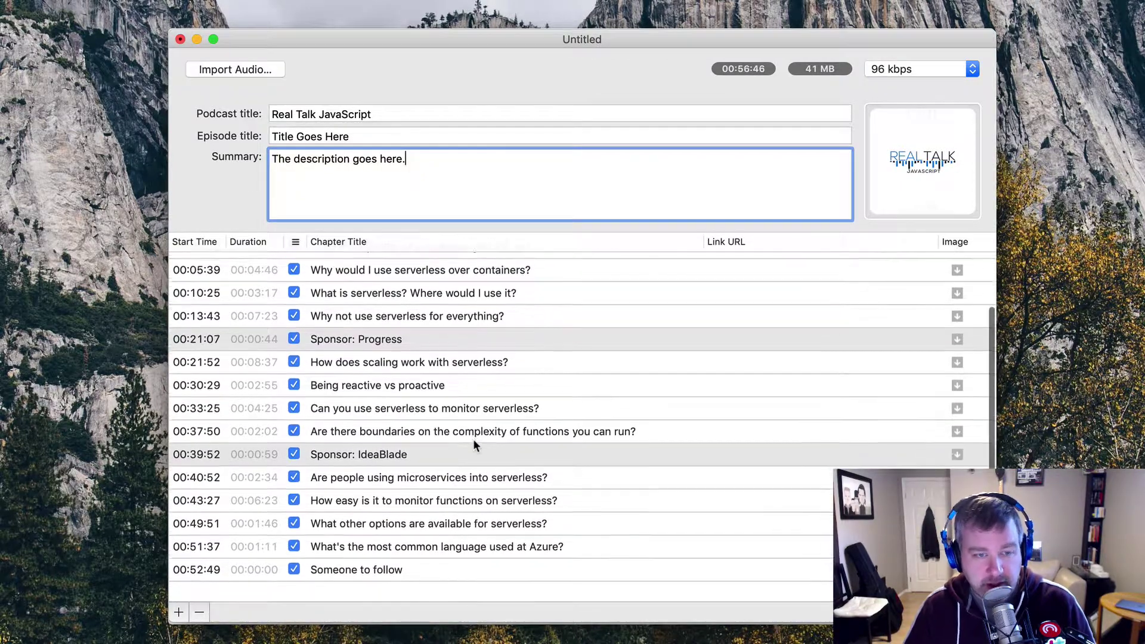
{"action": "scroll", "coordinate": [473, 439], "scroll_direction": "up", "scroll_amount": 2}
{"action": "left_click", "coordinate": [249, 345]}
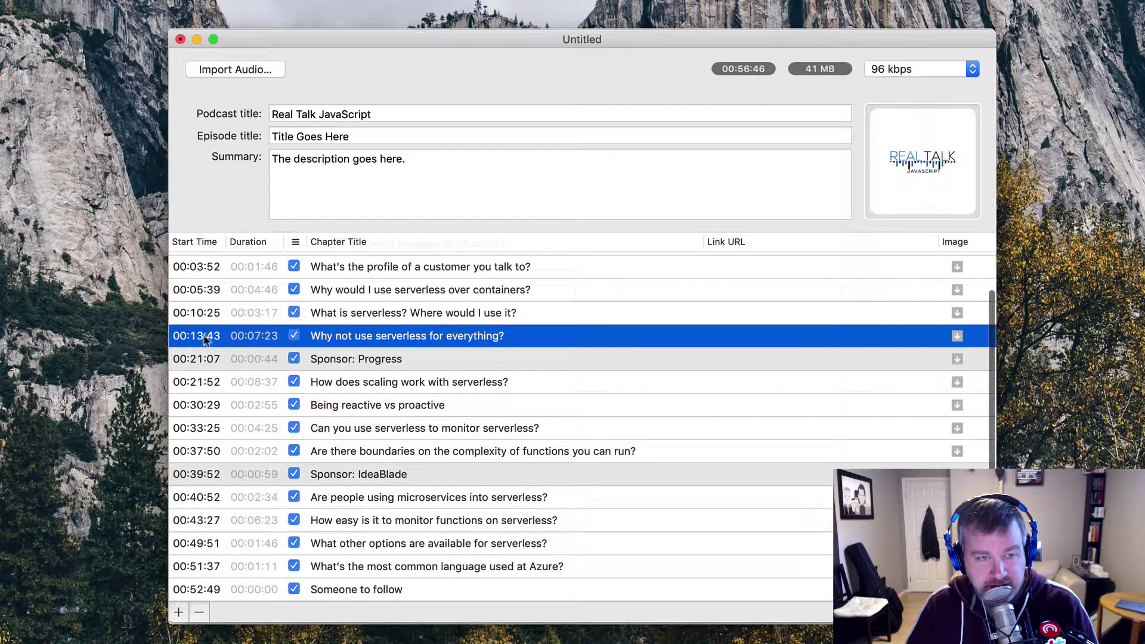
{"action": "left_click", "coordinate": [443, 336]}
{"action": "left_click", "coordinate": [544, 361]}
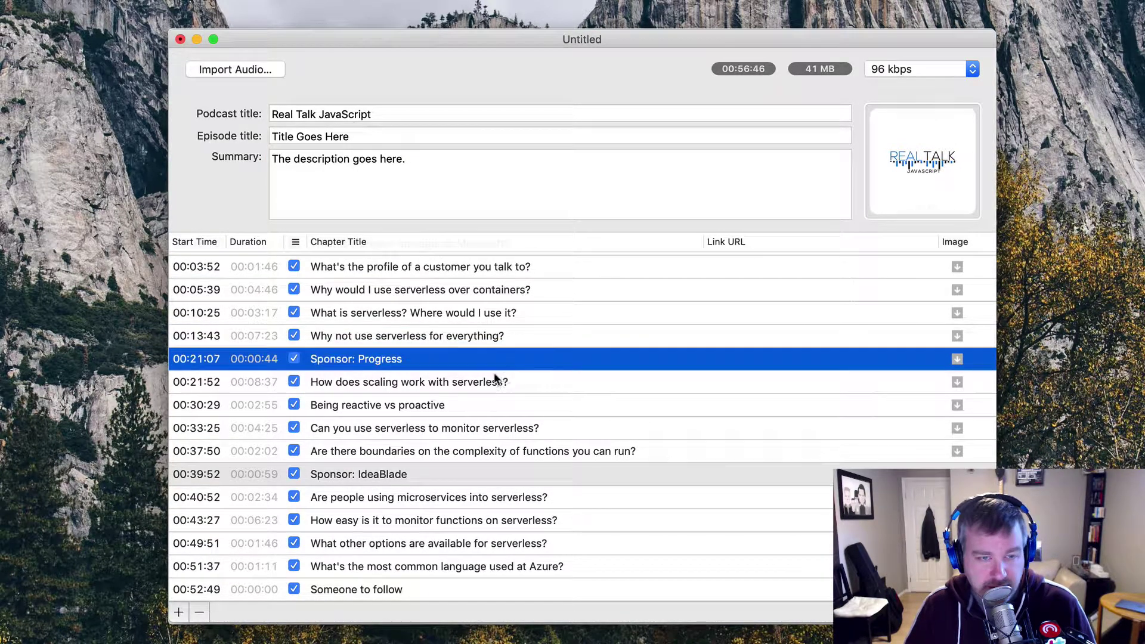
{"action": "left_click", "coordinate": [502, 336]}
{"action": "left_click", "coordinate": [551, 313]}
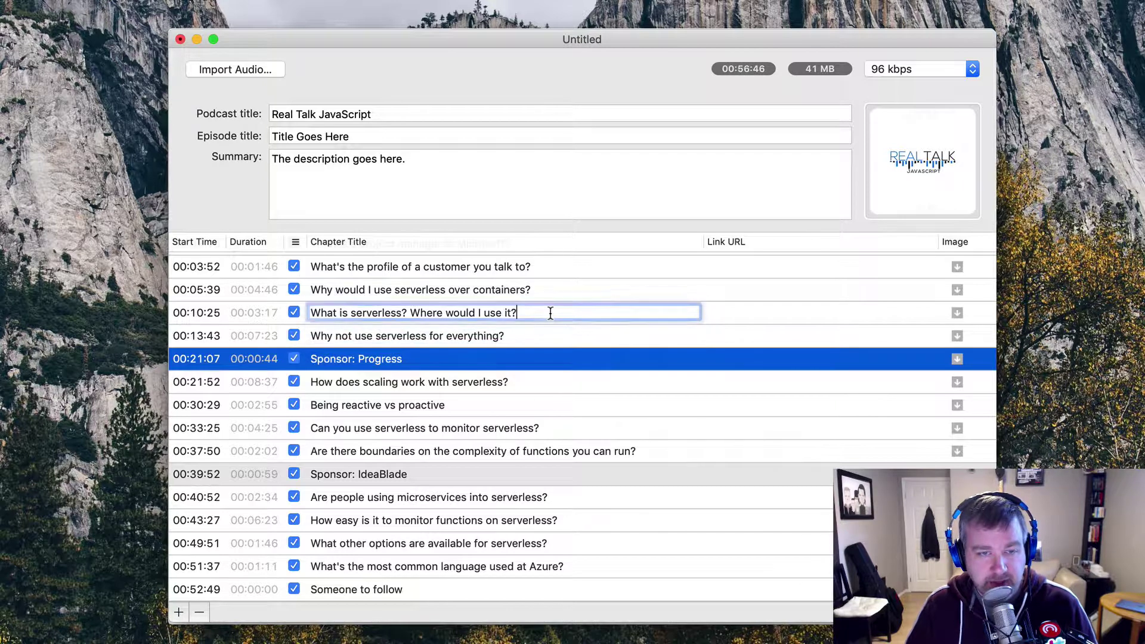
{"action": "left_click", "coordinate": [488, 181]}
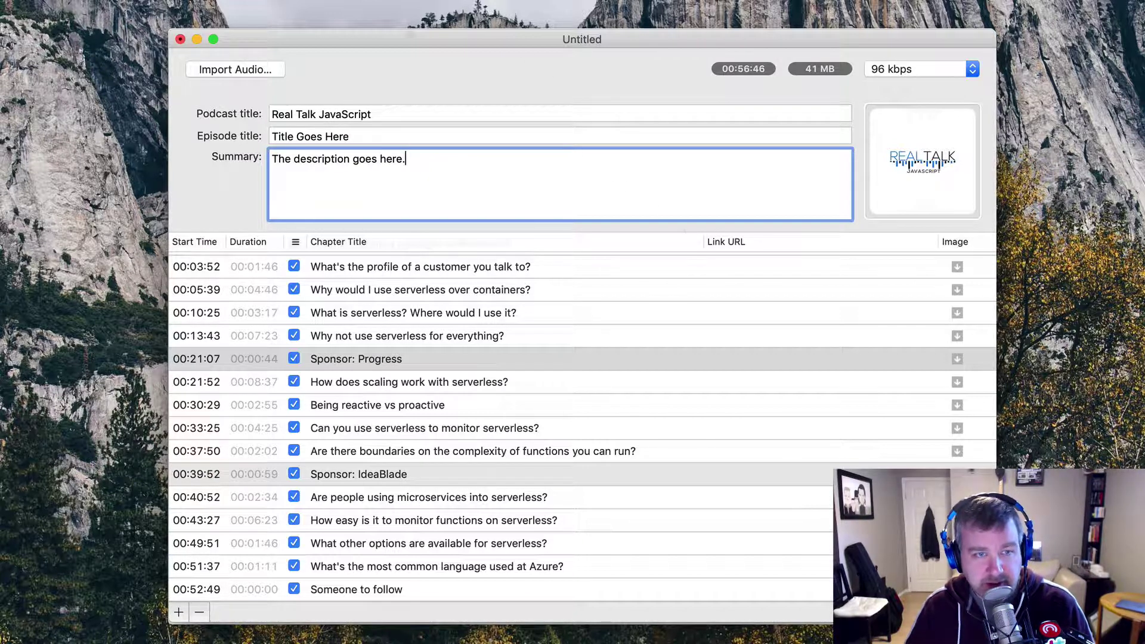
Check the sponsor prefix and aircheck padding settings in Forecast's Preferences.
{"action": "key", "text": "super+comma"}
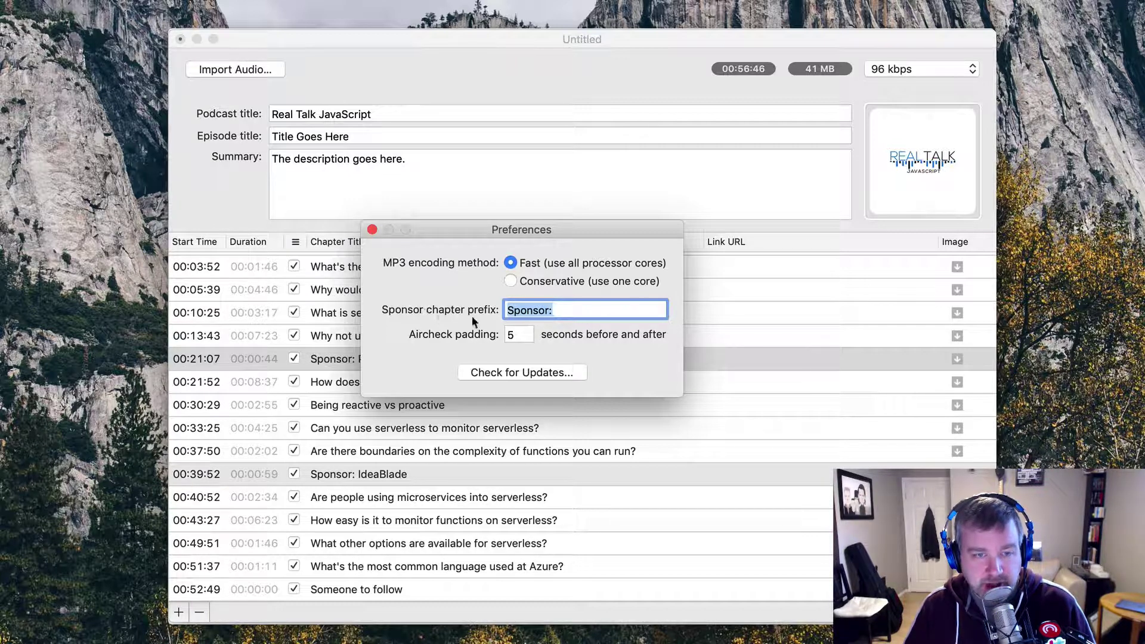
{"action": "left_click_drag", "start_coordinate": [483, 239], "coordinate": [479, 153]}
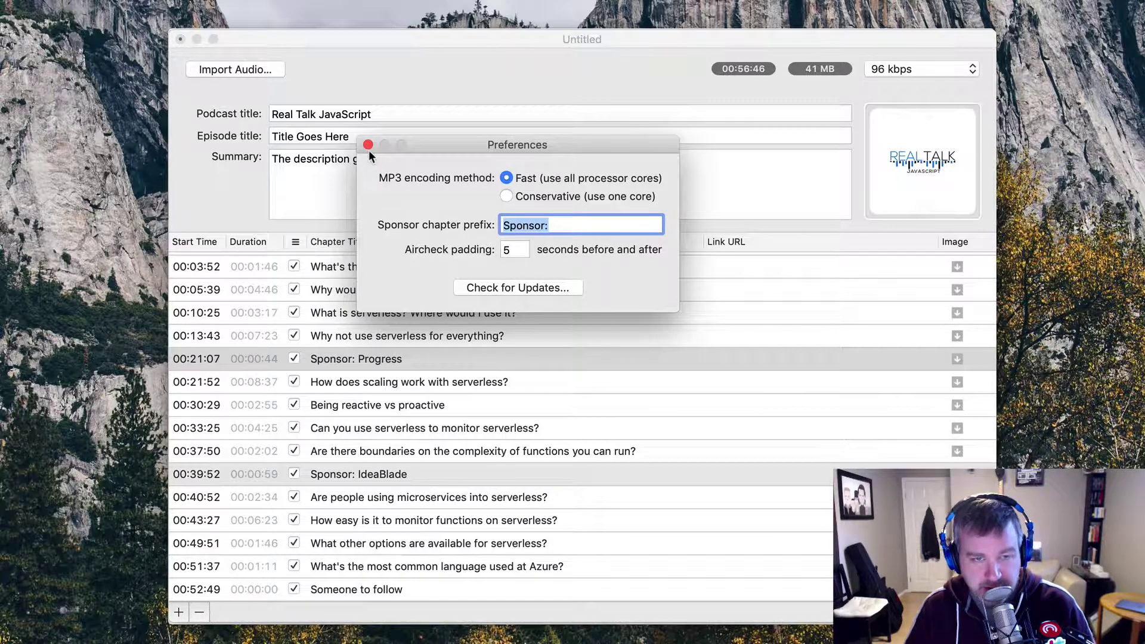
{"action": "left_click", "coordinate": [511, 249]}
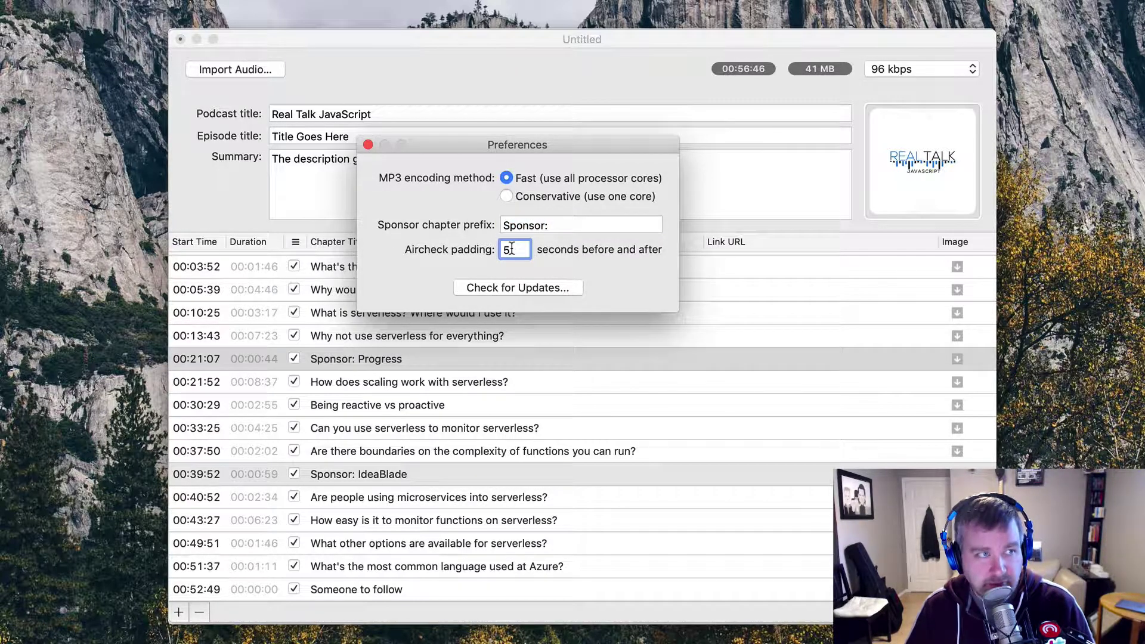
{"action": "key", "text": "super+w"}
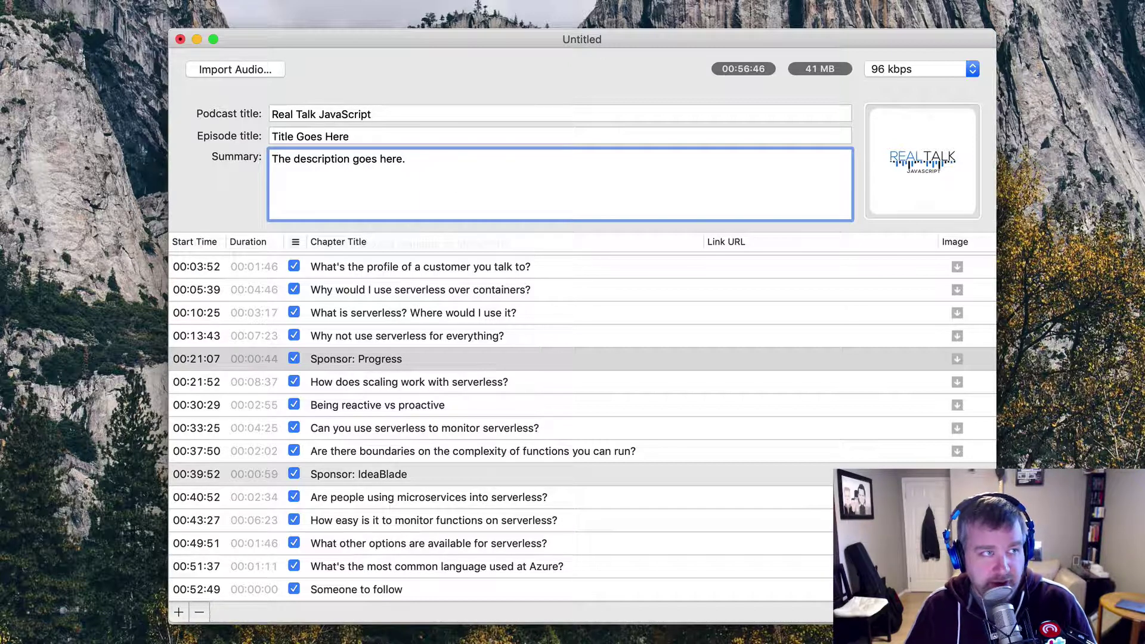
{"action": "key", "text": "super+comma"}
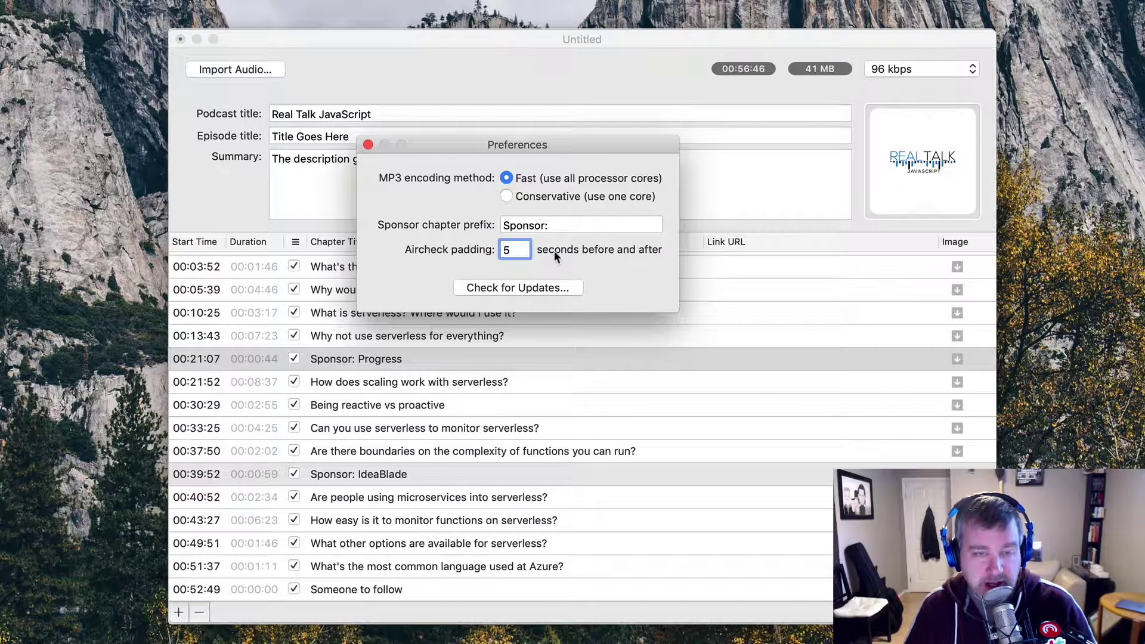
{"action": "left_click", "coordinate": [368, 145]}
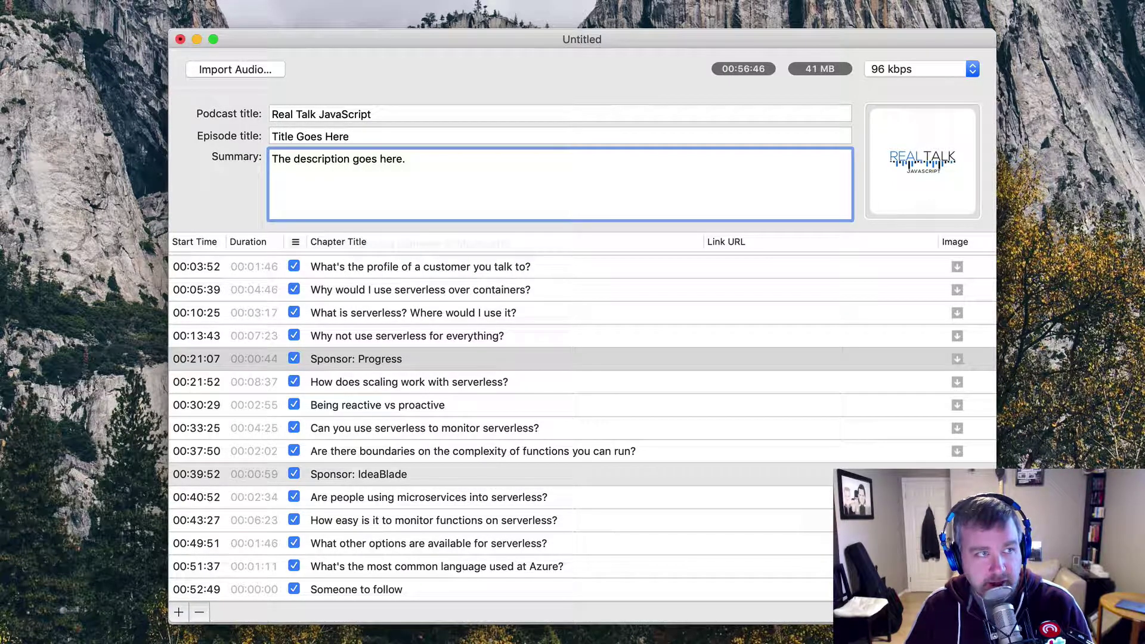
Export the sponsor airchecks as MP3 files to the Desktop.
{"action": "key", "text": "super+shift+e"}
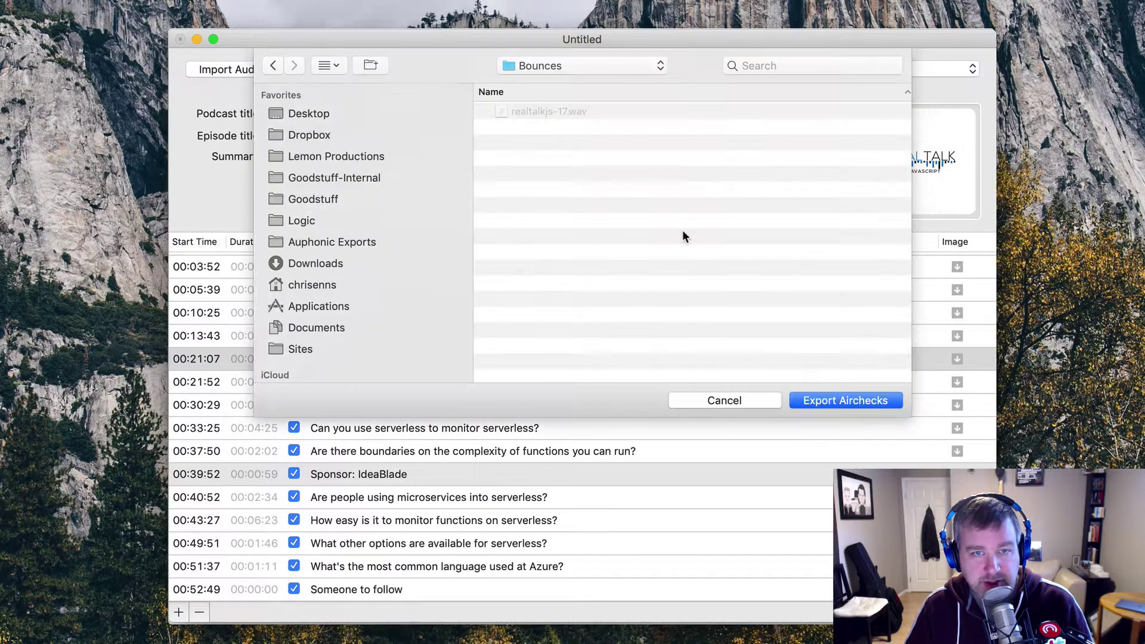
{"action": "key", "text": "super+d"}
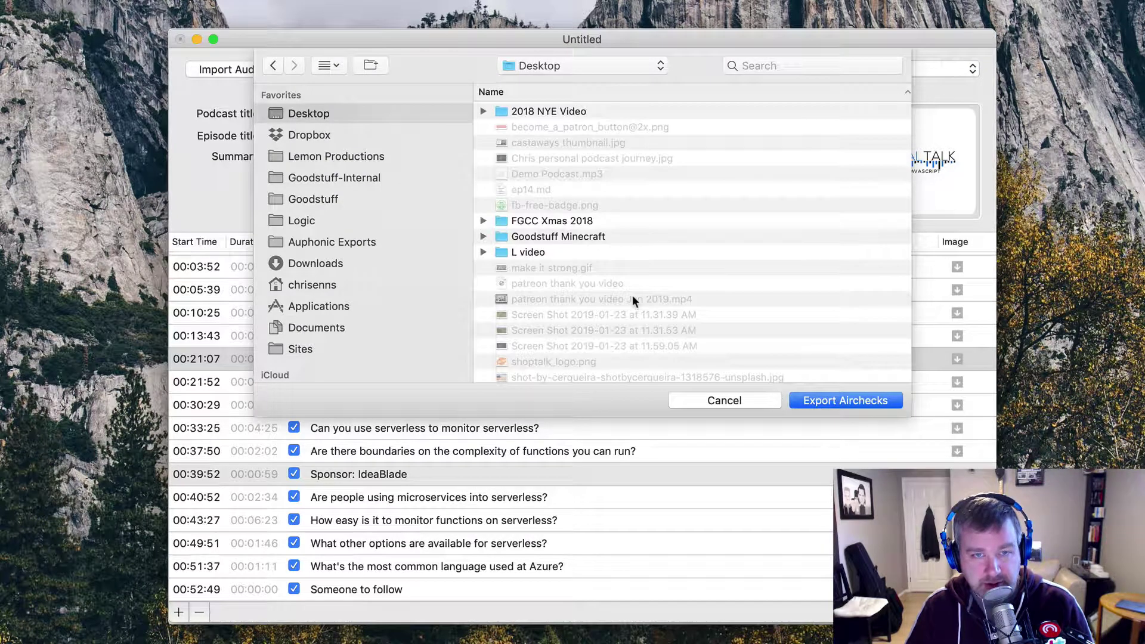
{"action": "left_click", "coordinate": [853, 401]}
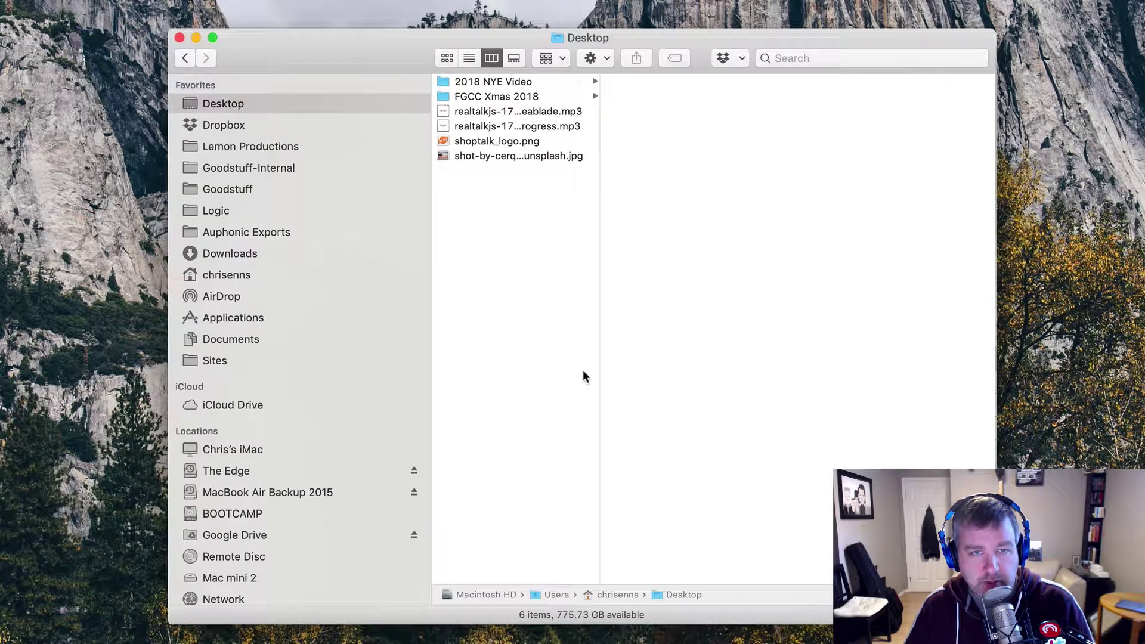
Widen the file list and Quick Look-play the IdeaBlade and Progress aircheck MP3s.
{"action": "left_click", "coordinate": [522, 112]}
{"action": "left_click_drag", "start_coordinate": [597, 171], "coordinate": [695, 177]}
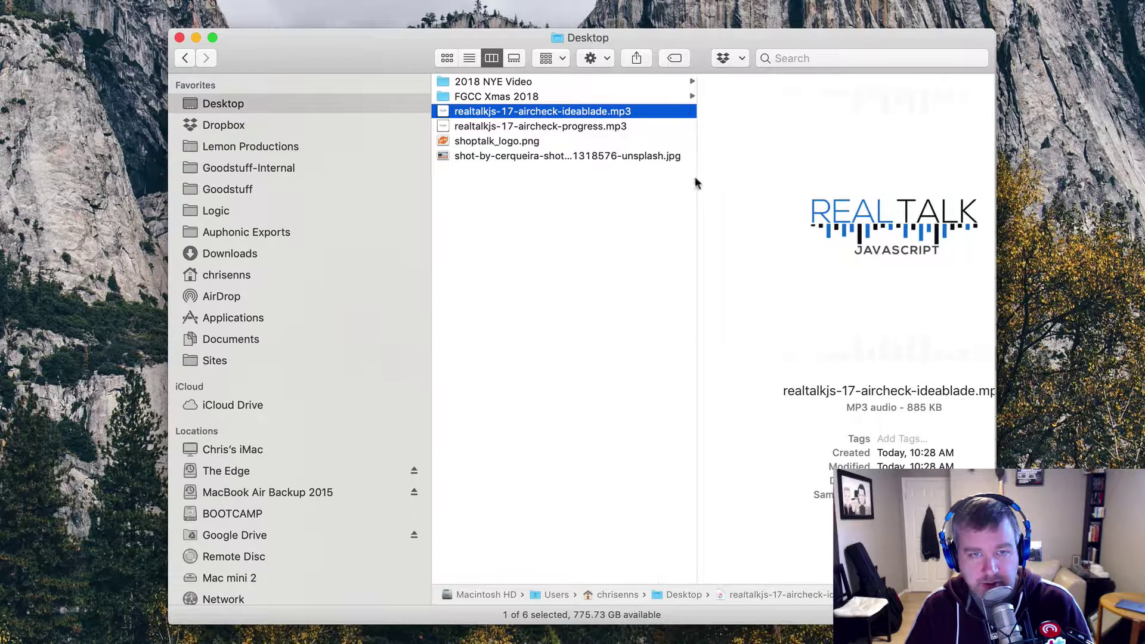
{"action": "left_click", "coordinate": [568, 130]}
{"action": "left_click", "coordinate": [562, 112]}
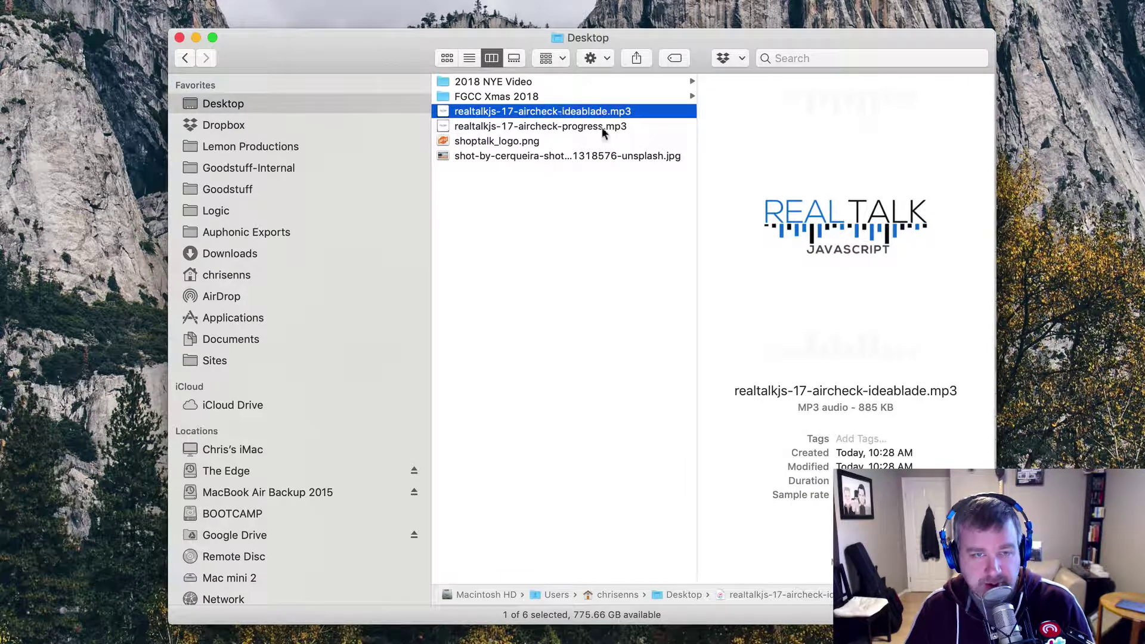
{"action": "key", "text": "space"}
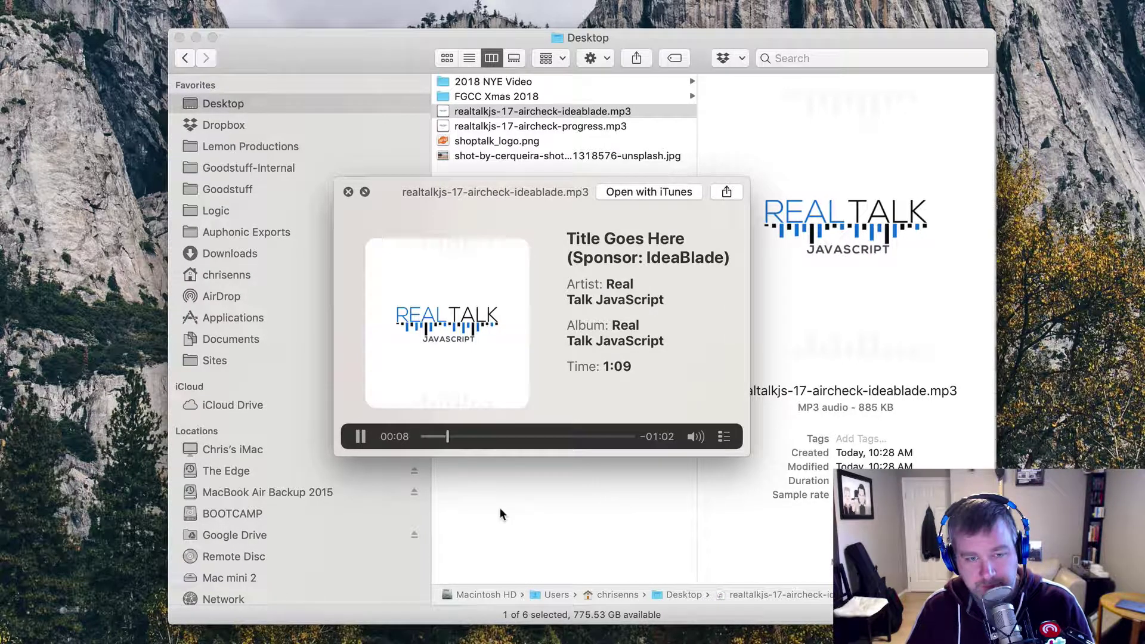
{"action": "key", "text": "space"}
{"action": "left_click", "coordinate": [554, 128]}
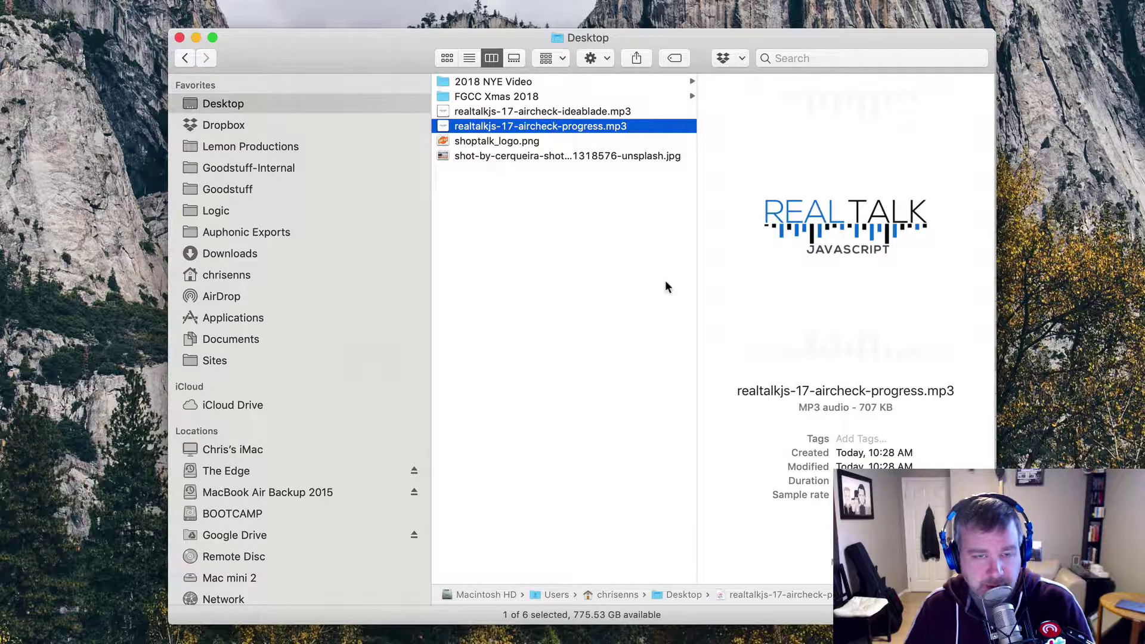
{"action": "key", "text": "space"}
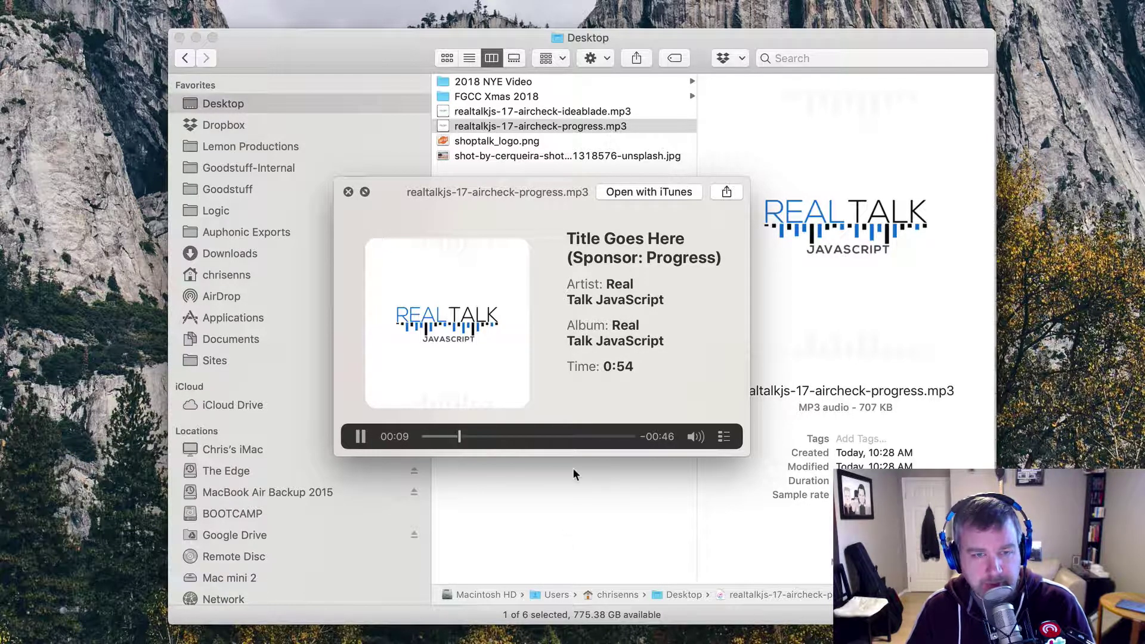
{"action": "key", "text": "space"}
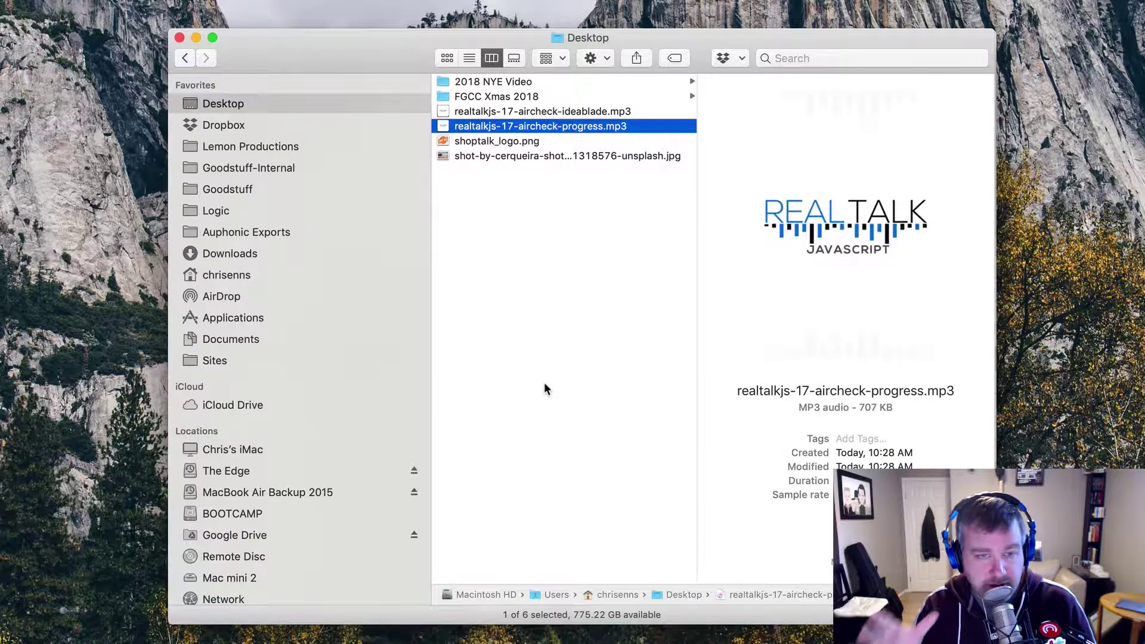
{"action": "key", "text": "super+Tab"}
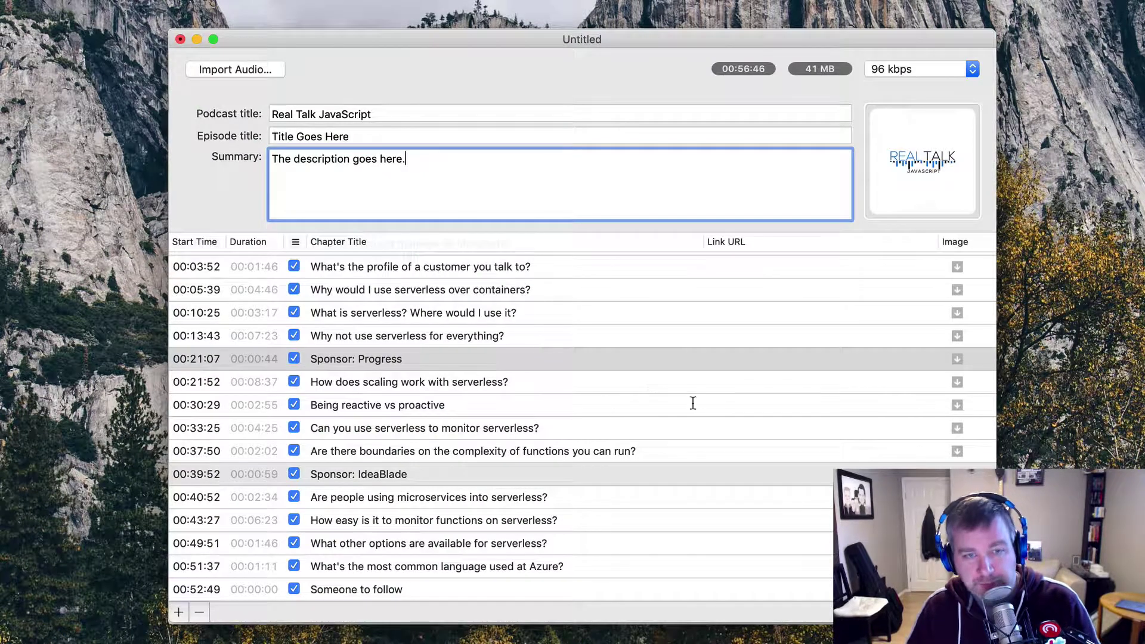
{"action": "double_click", "coordinate": [720, 358]}
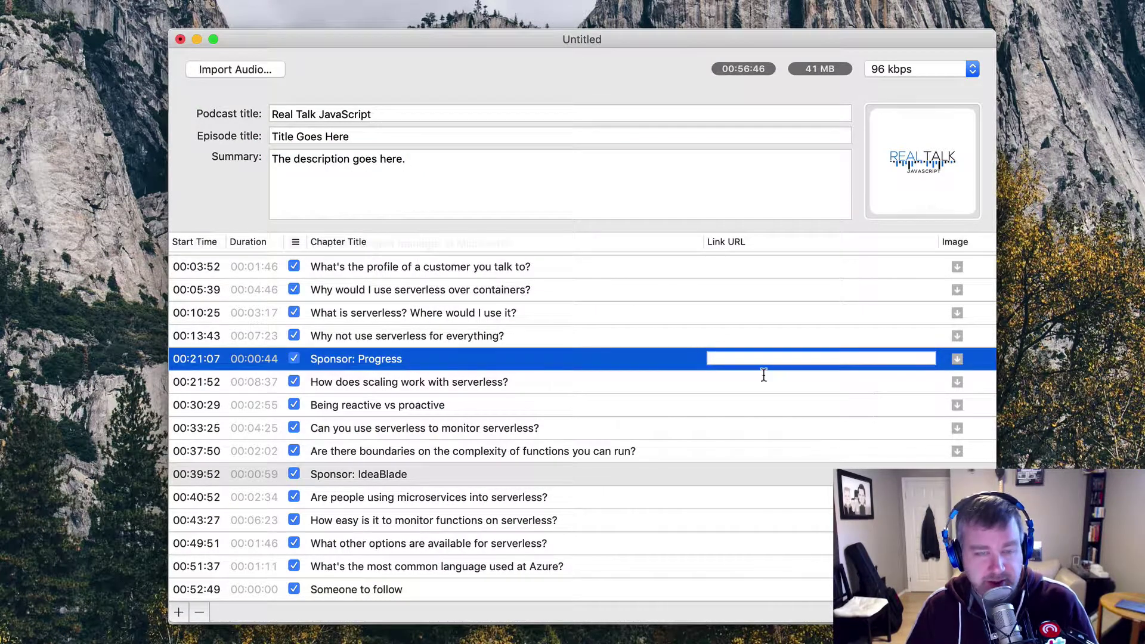
{"action": "type", "text": "https:"}
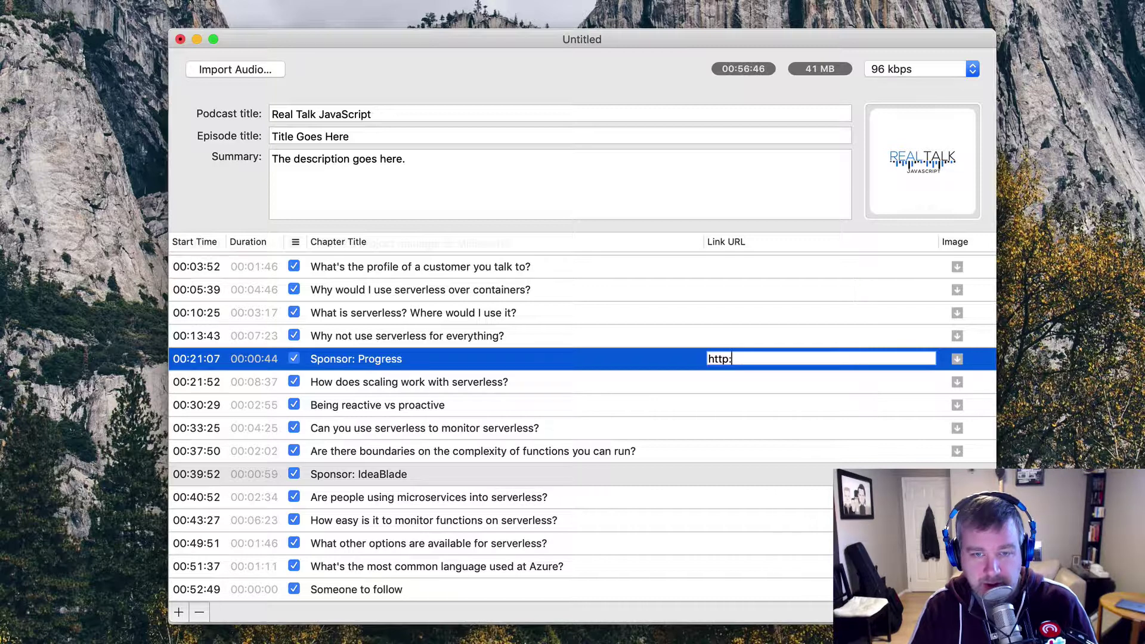
{"action": "type", "text": "//www.googo"}
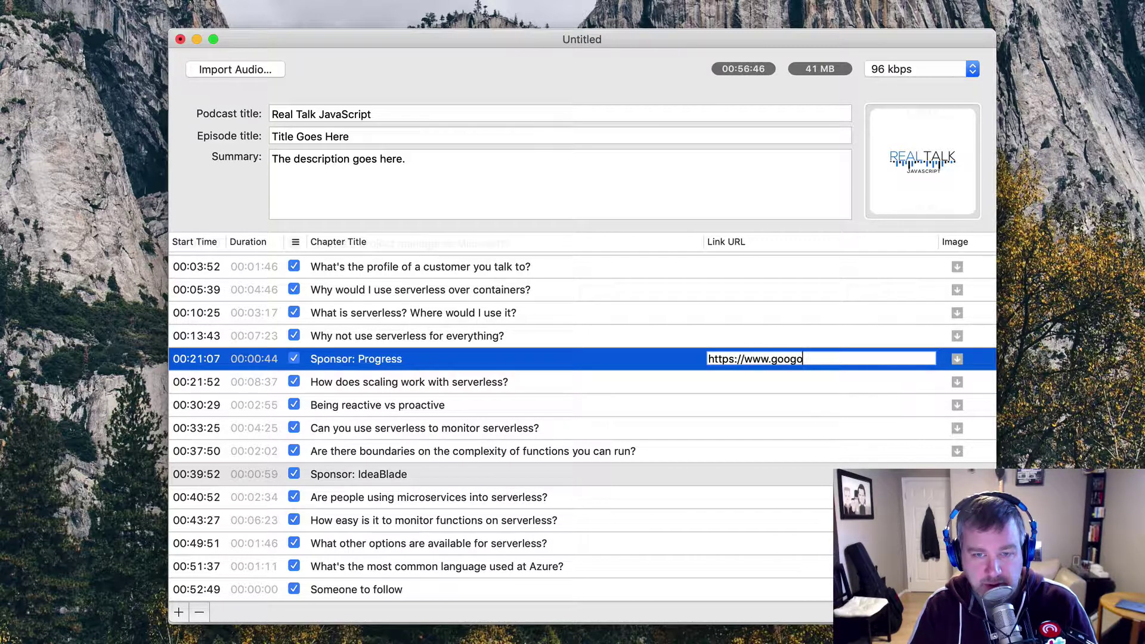
{"action": "key", "text": "BackSpace"}
{"action": "type", "text": "le.ca"}
{"action": "key", "text": "Return"}
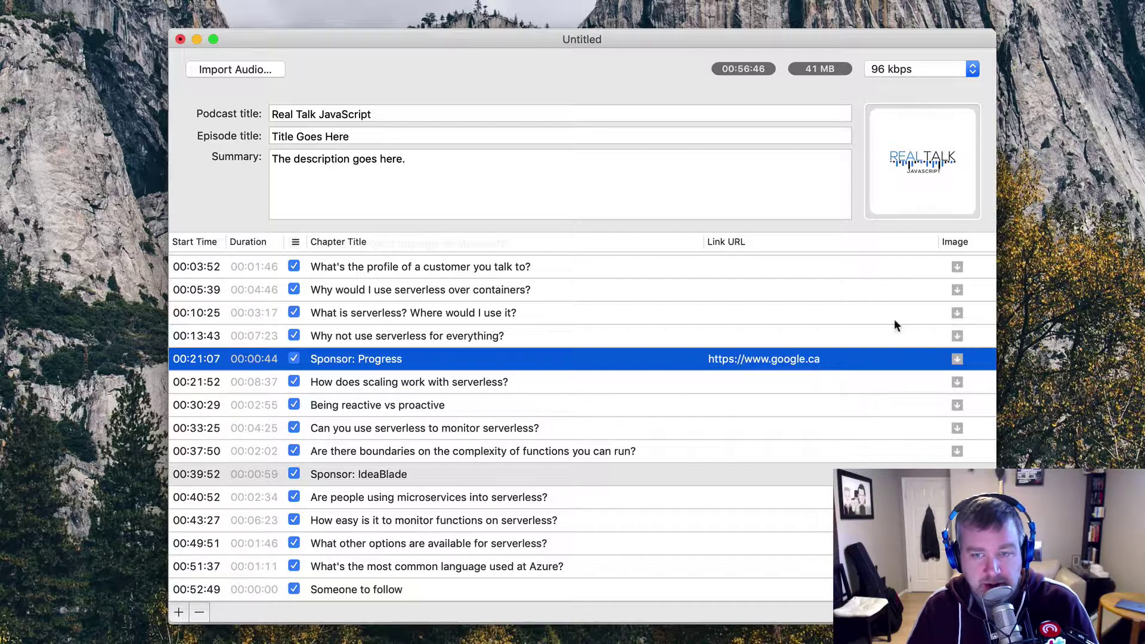
{"action": "key", "text": "super+Tab"}
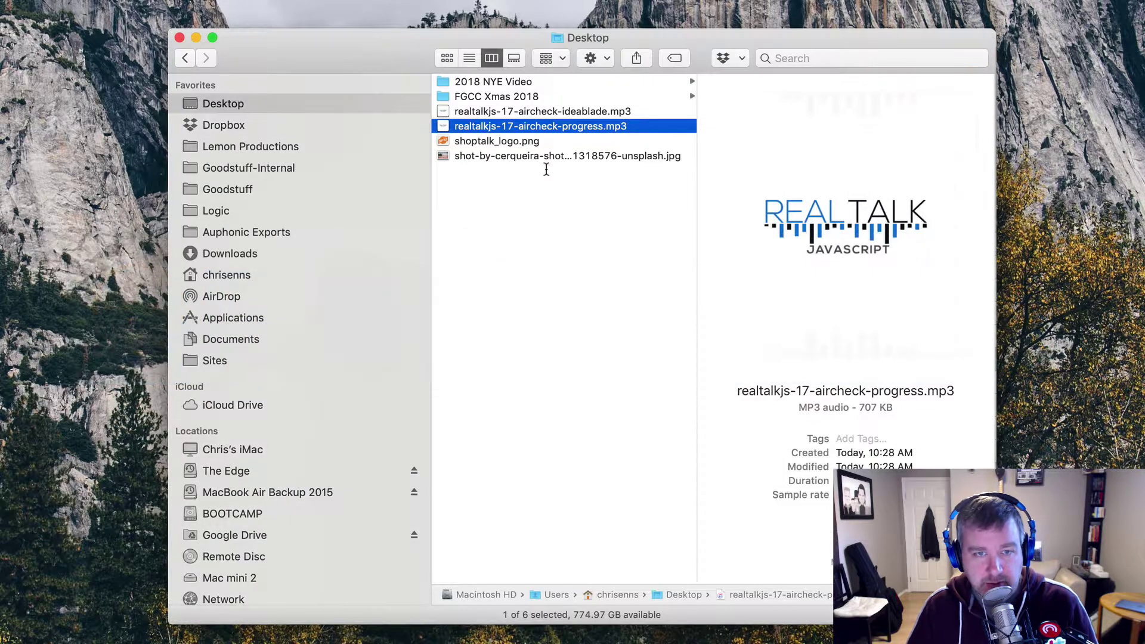
Attach shoptalk_logo.png as the Sponsor: Progress chapter image.
{"action": "left_click", "coordinate": [499, 141]}
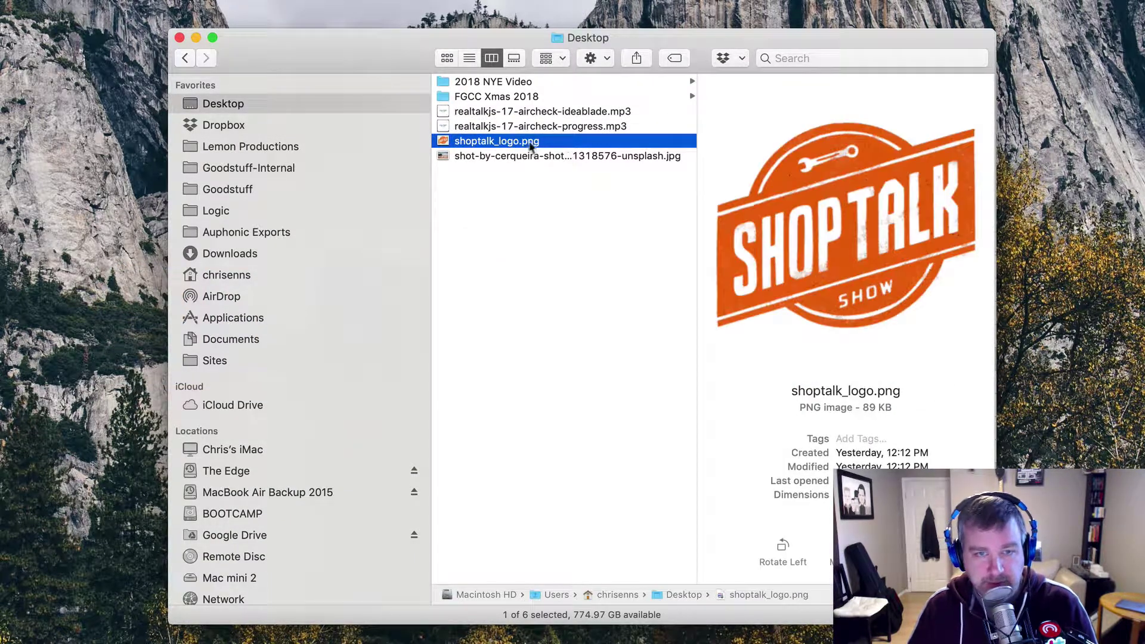
{"action": "key", "text": "super+Tab"}
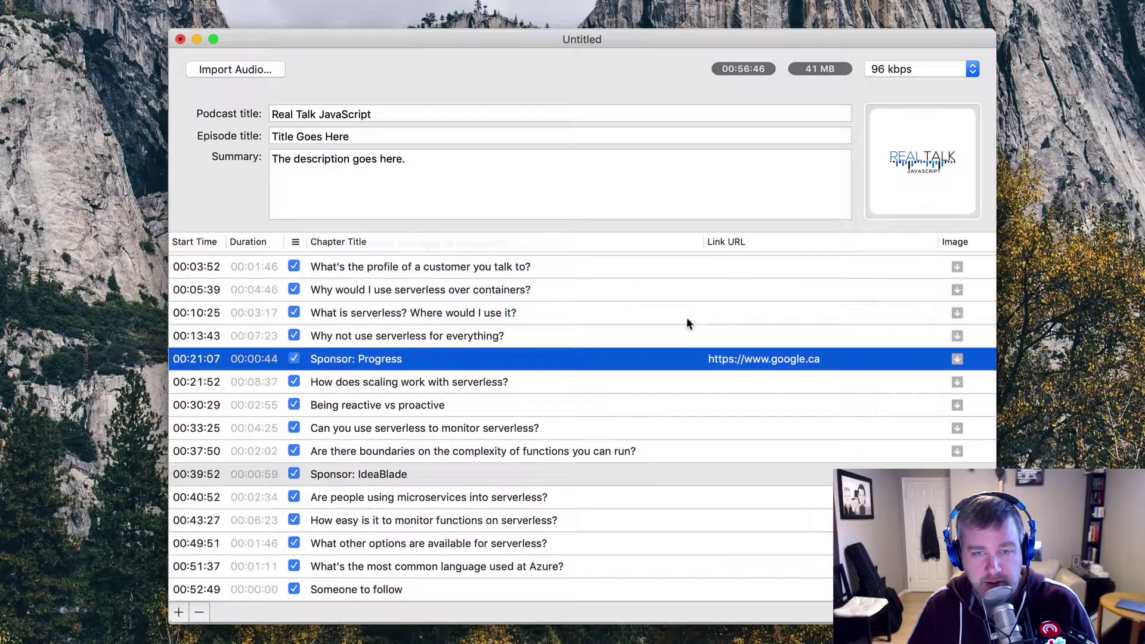
{"action": "key", "text": "super+Tab"}
{"action": "left_click_drag", "start_coordinate": [508, 143], "coordinate": [961, 360]}
{"action": "key", "text": "super+Tab"}
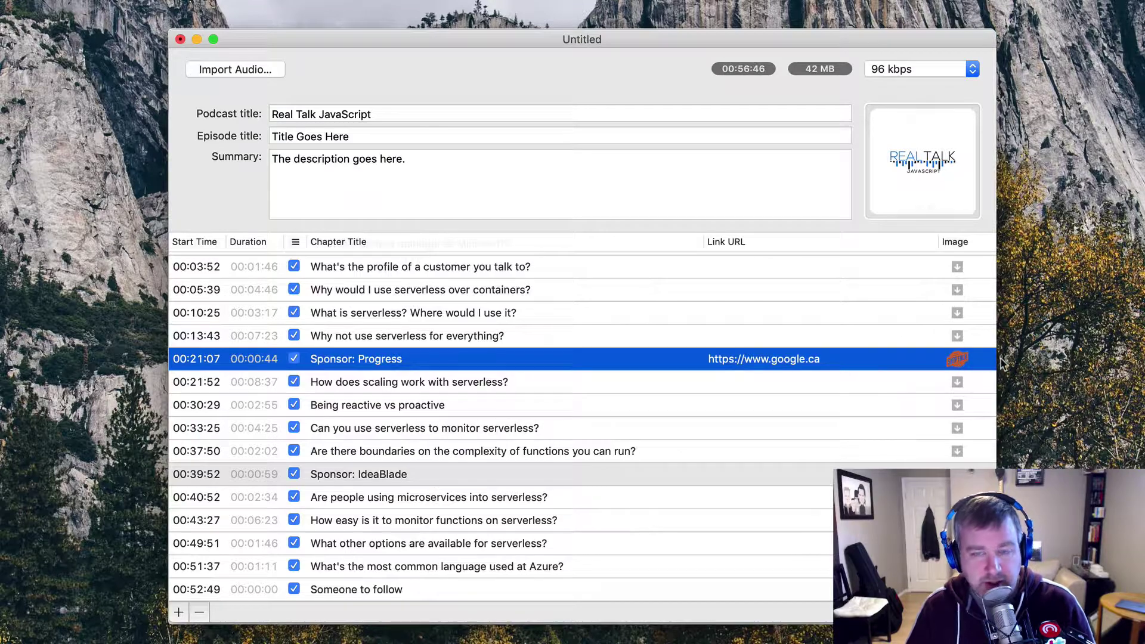
Attach the beach photo to the 00:37:50 chapter and save realtalkjs-17.mp3 to the Desktop.
{"action": "key", "text": "super+Tab"}
{"action": "left_click", "coordinate": [542, 155]}
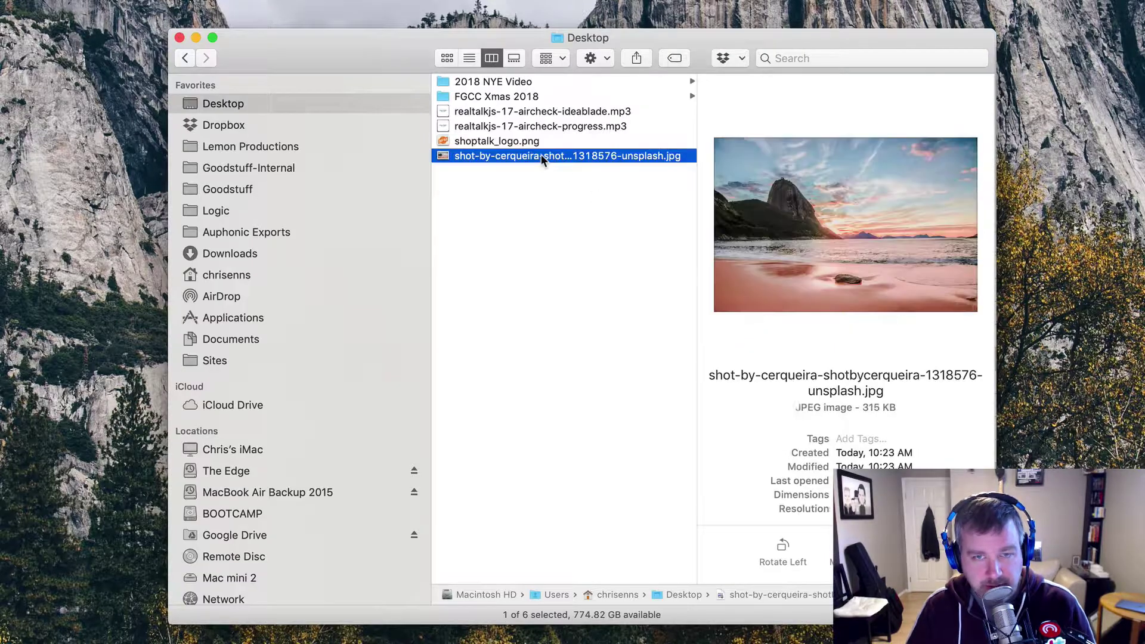
{"action": "left_click_drag", "start_coordinate": [542, 155], "coordinate": [957, 450]}
{"action": "key", "text": "super+Tab"}
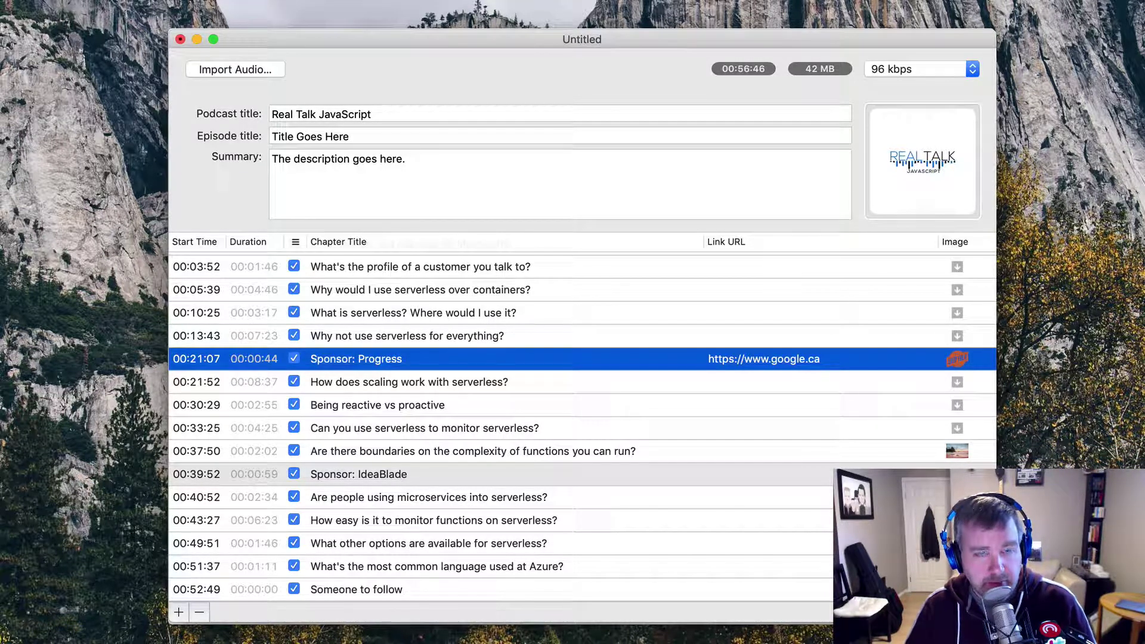
{"action": "key", "text": "super+s"}
{"action": "key", "text": "super+shift+d"}
Save realtalkjs-17.mp3, then preview the file in Finder with Quick Look.
{"action": "key", "text": "Return"}
{"action": "key", "text": "super+Tab"}
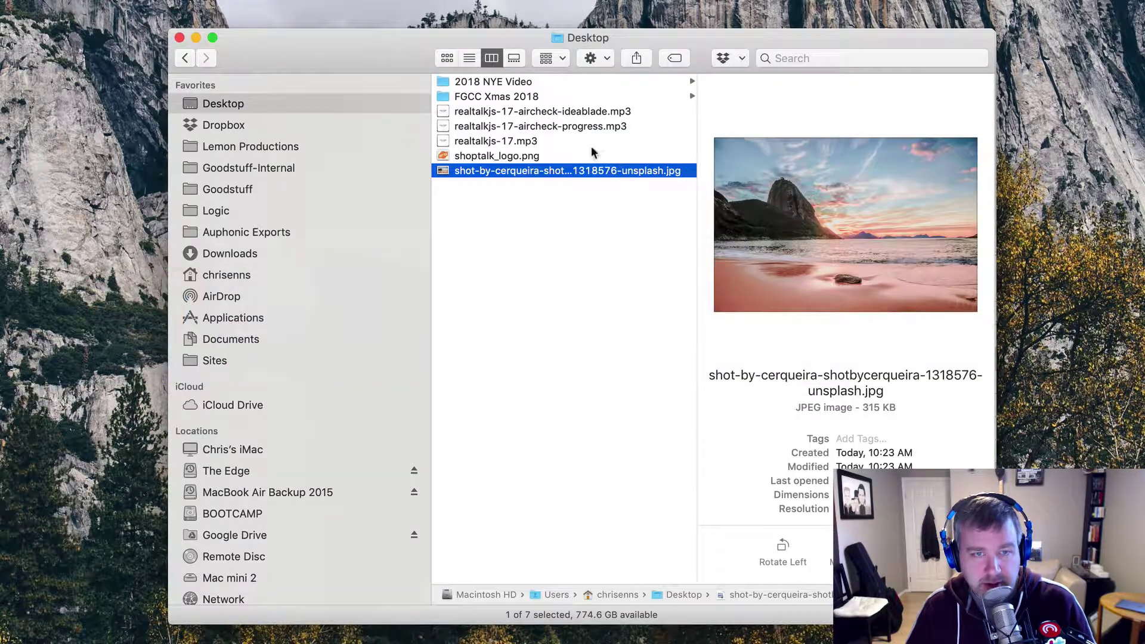
{"action": "left_click", "coordinate": [591, 142]}
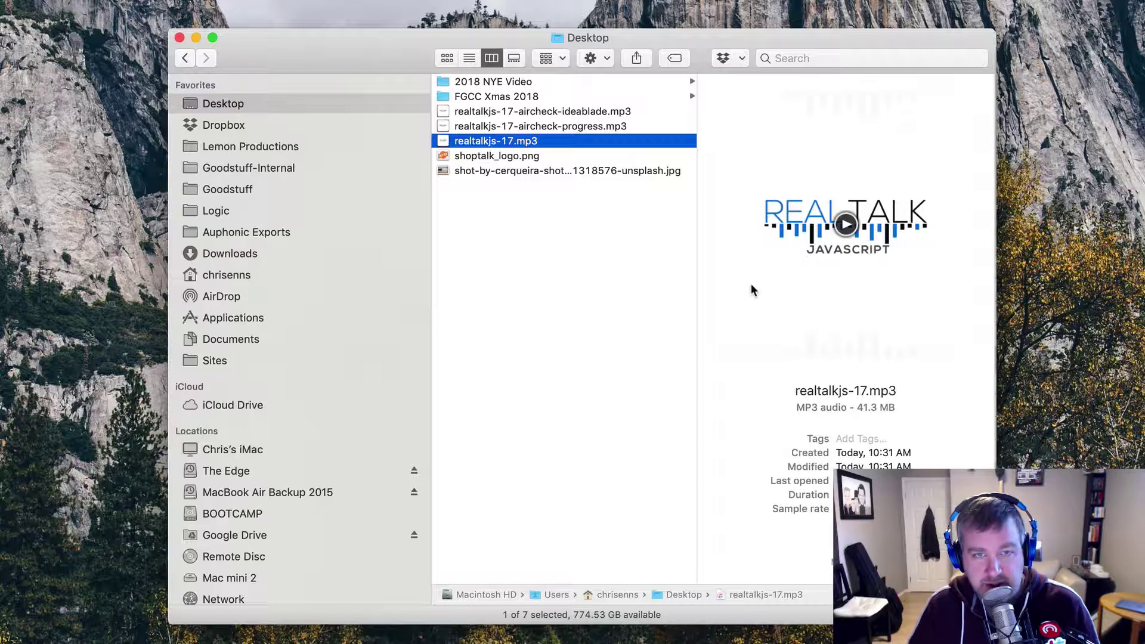
{"action": "key", "text": "space"}
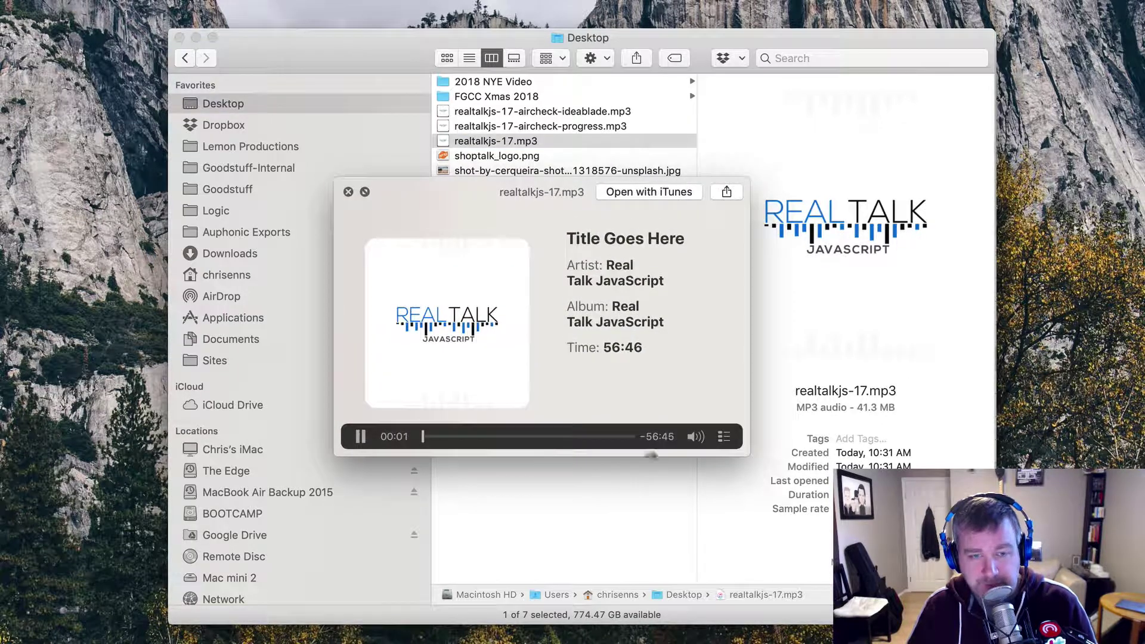
Jump playback to the 37:50 function-complexity chapter from the chapter list, then close the preview.
{"action": "mouse_move", "coordinate": [694, 437]}
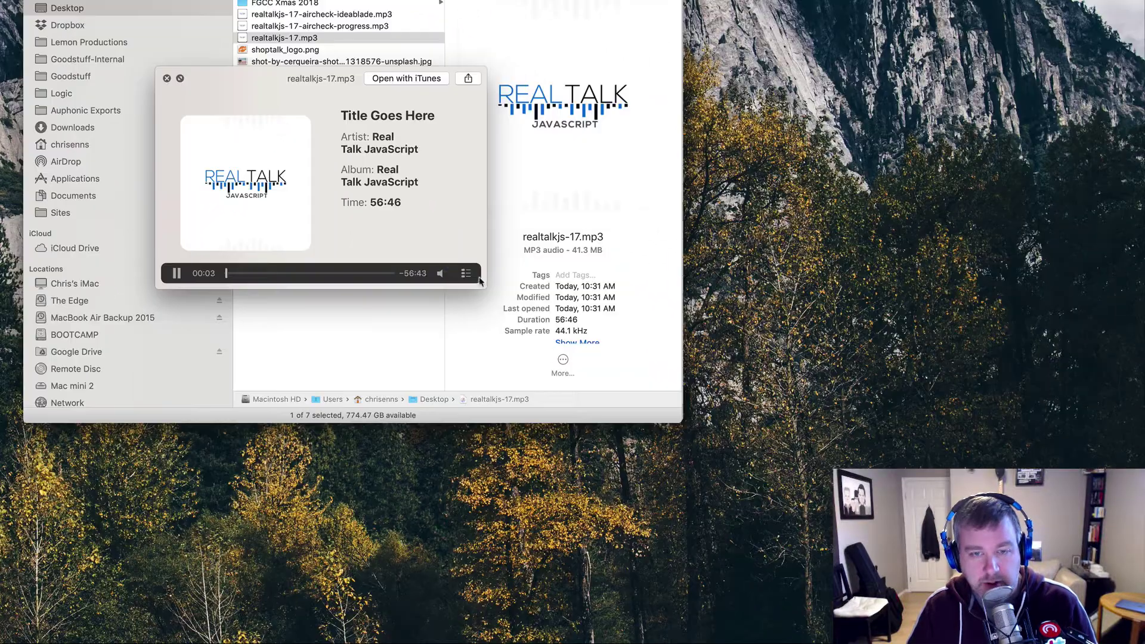
{"action": "left_click", "coordinate": [724, 436]}
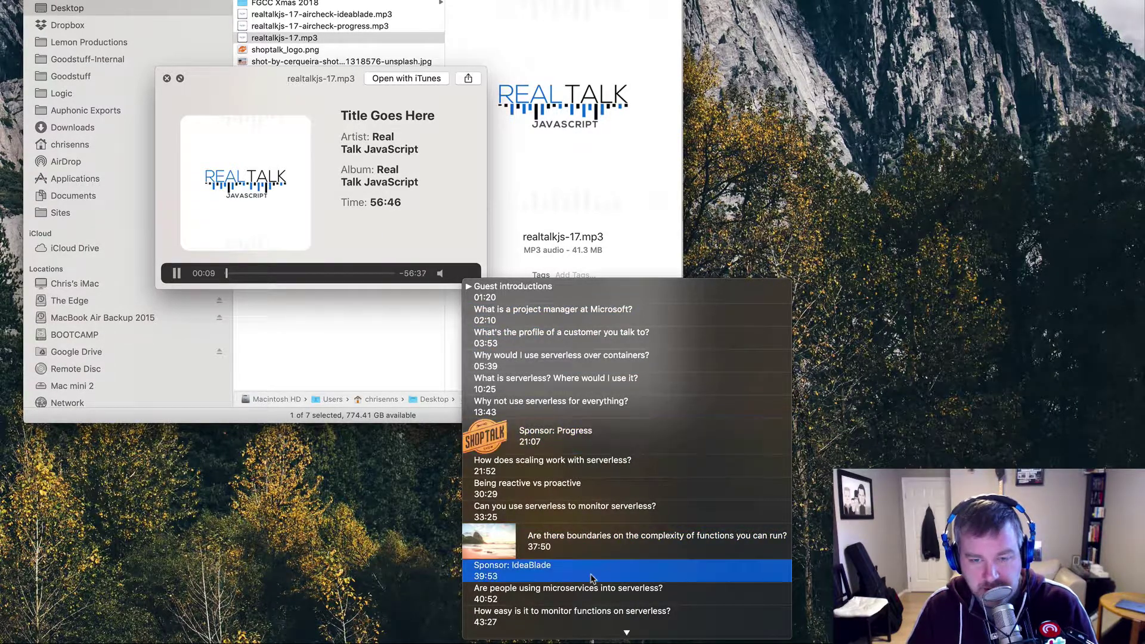
{"action": "left_click", "coordinate": [583, 548]}
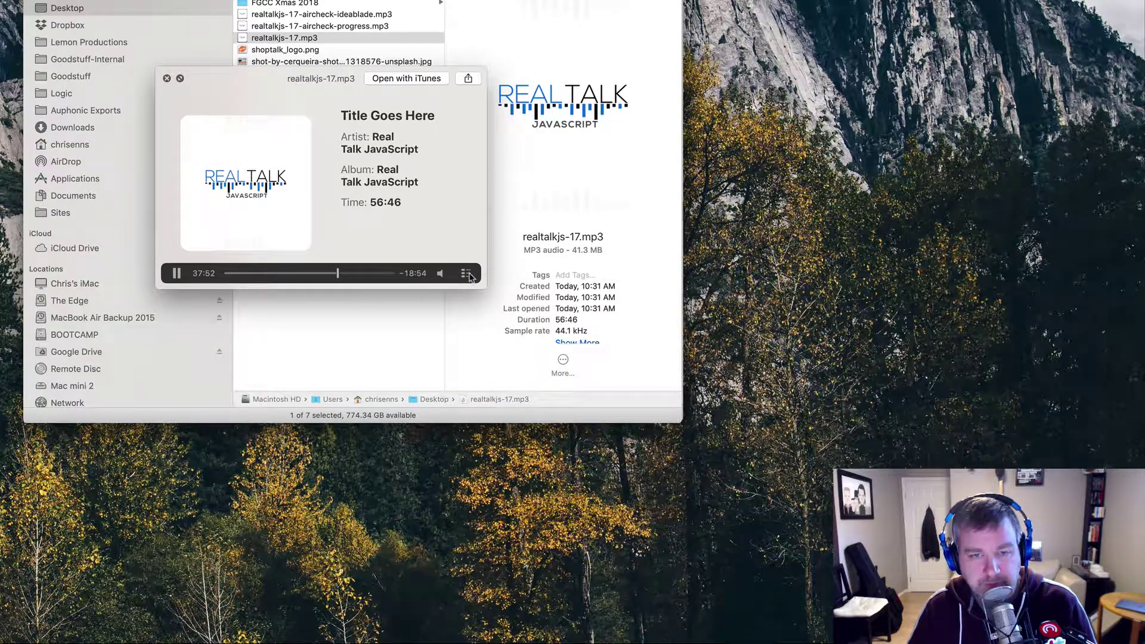
{"action": "left_click", "coordinate": [468, 275]}
{"action": "left_click", "coordinate": [525, 437]}
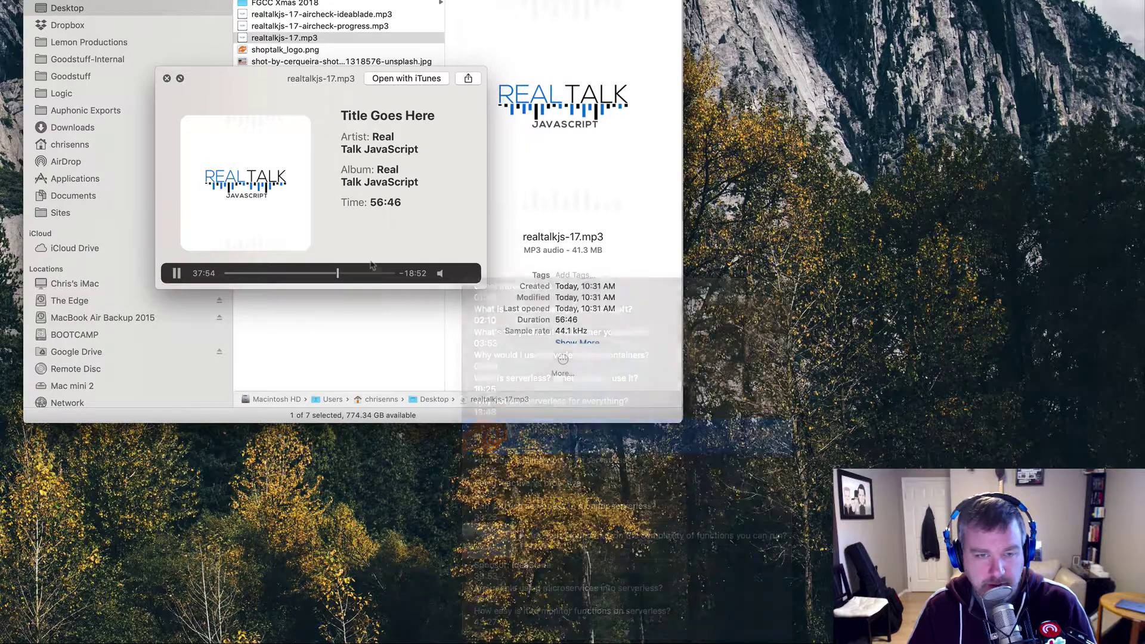
{"action": "key", "text": "space"}
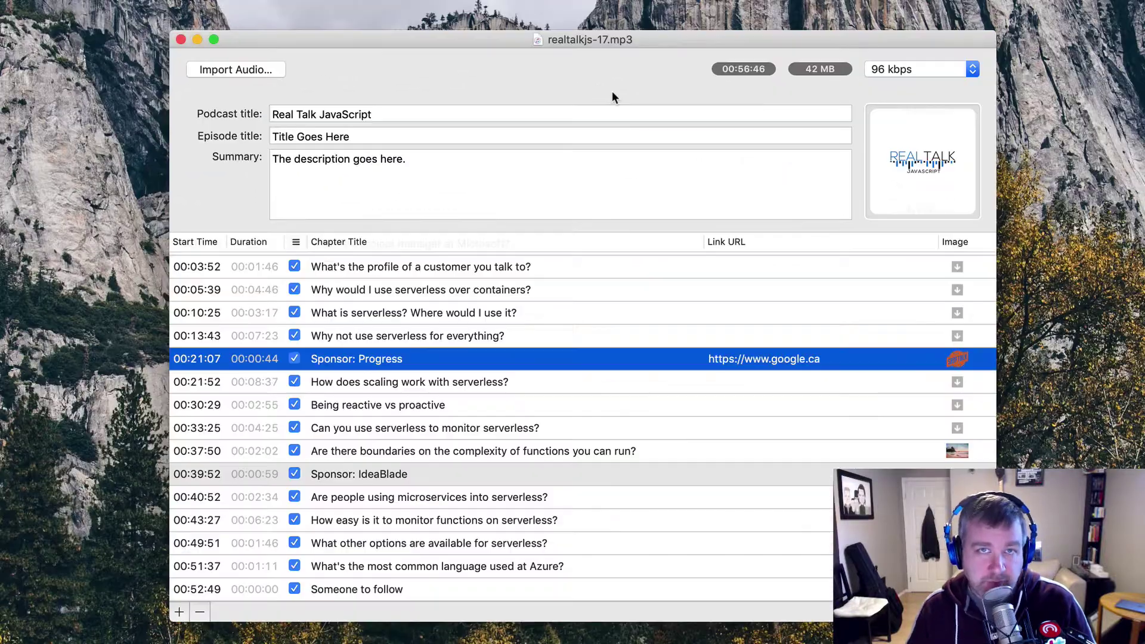
In Logic Pro, open the project's Marker List from the Navigate menu and position it over the tracks.
{"action": "key", "text": "super+Tab"}
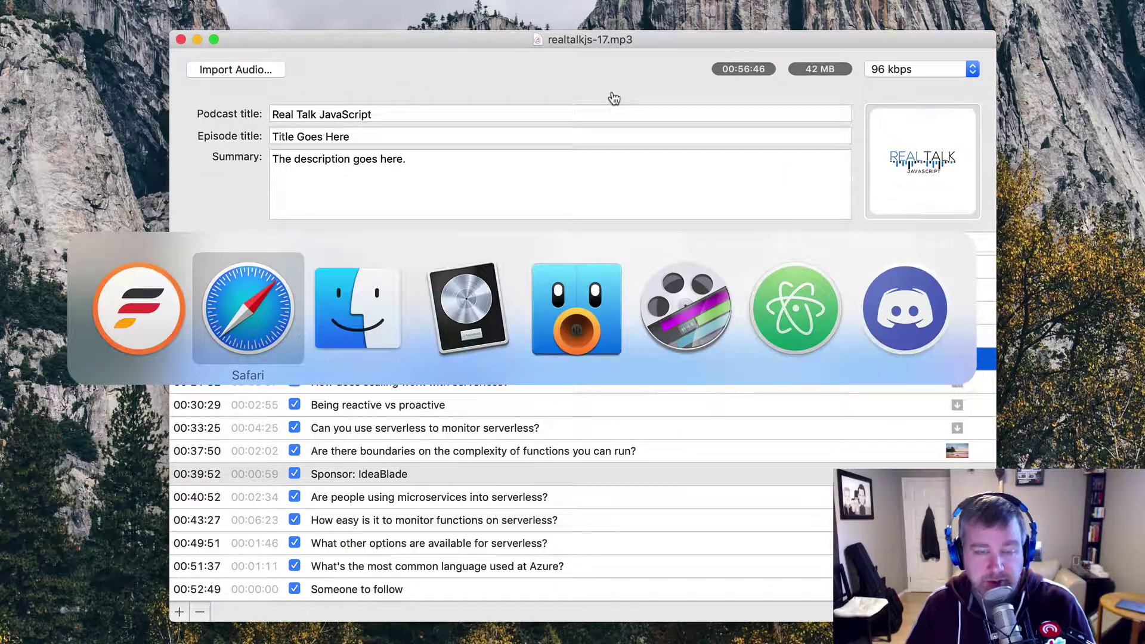
{"action": "key", "text": "super+Tab"}
{"action": "key", "text": "super+Tab"}
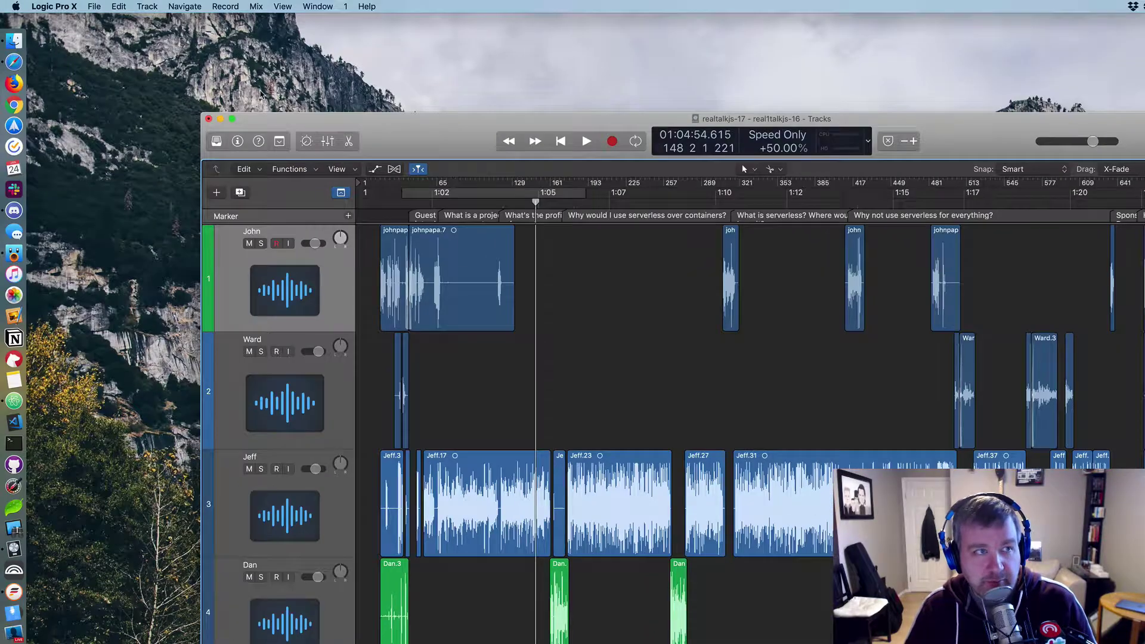
{"action": "left_click", "coordinate": [199, 6]}
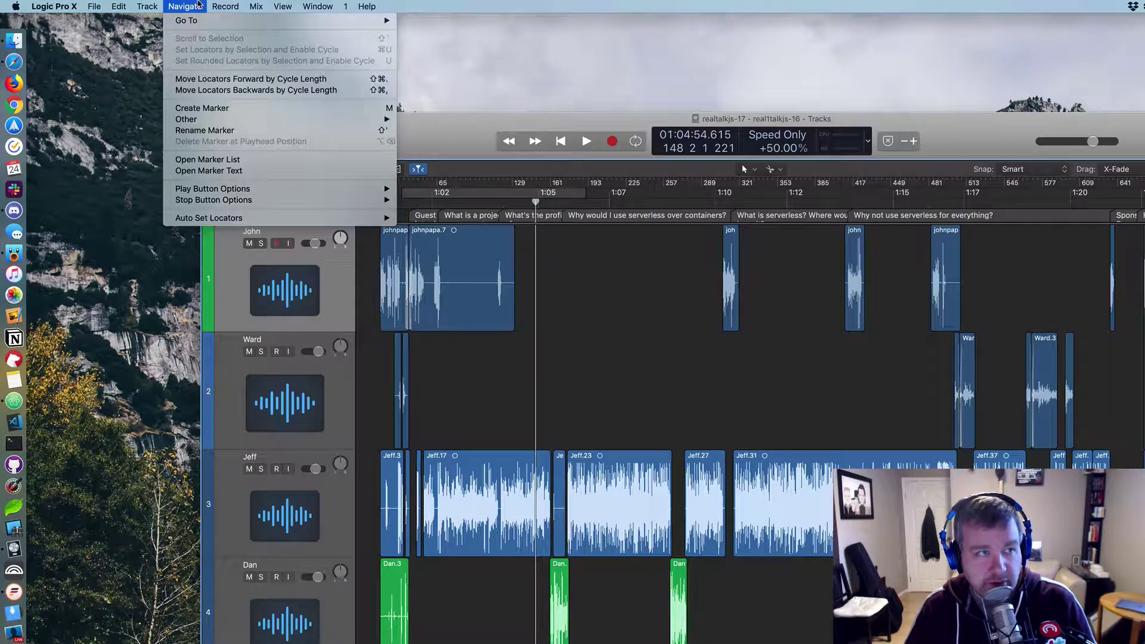
{"action": "left_click", "coordinate": [265, 159]}
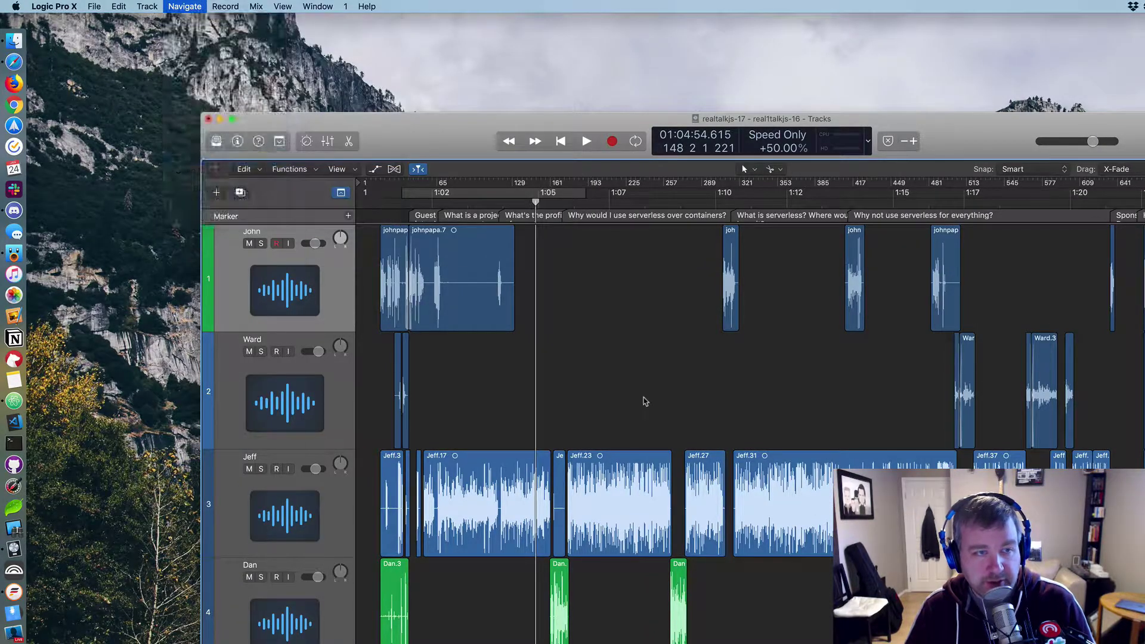
{"action": "mouse_move", "coordinate": [223, 19]}
{"action": "left_mouse_down"}
{"action": "mouse_move", "coordinate": [908, 255]}
{"action": "mouse_move", "coordinate": [882, 217]}
{"action": "left_mouse_up"}
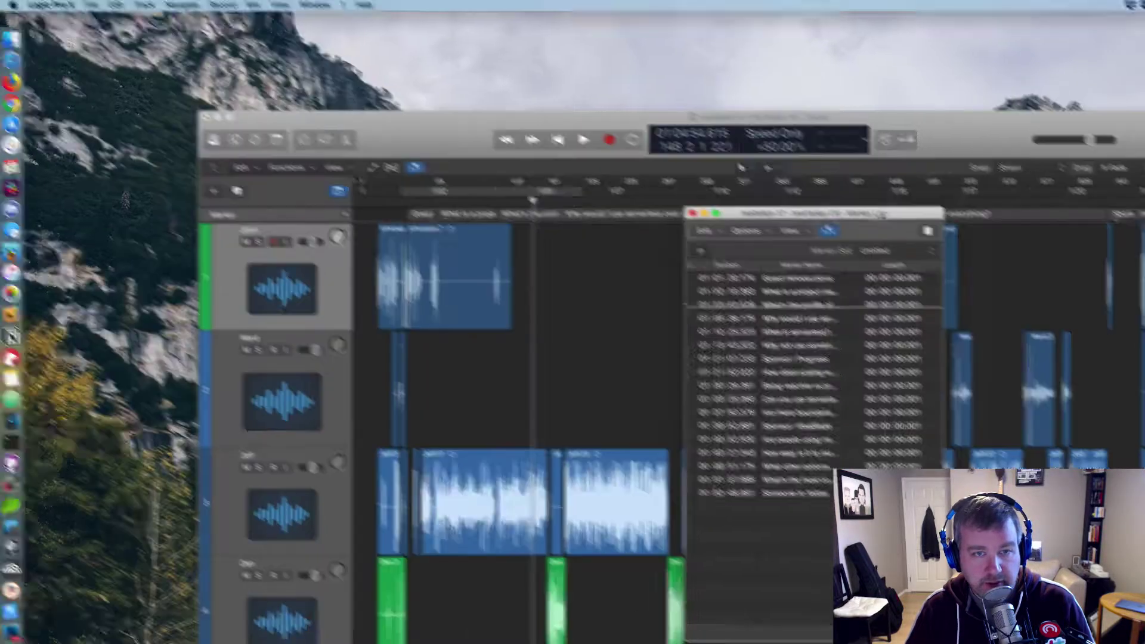
Copy all 17 markers, close the Marker List, and return to Safari.
{"action": "left_click", "coordinate": [801, 323]}
{"action": "key", "text": "super+a"}
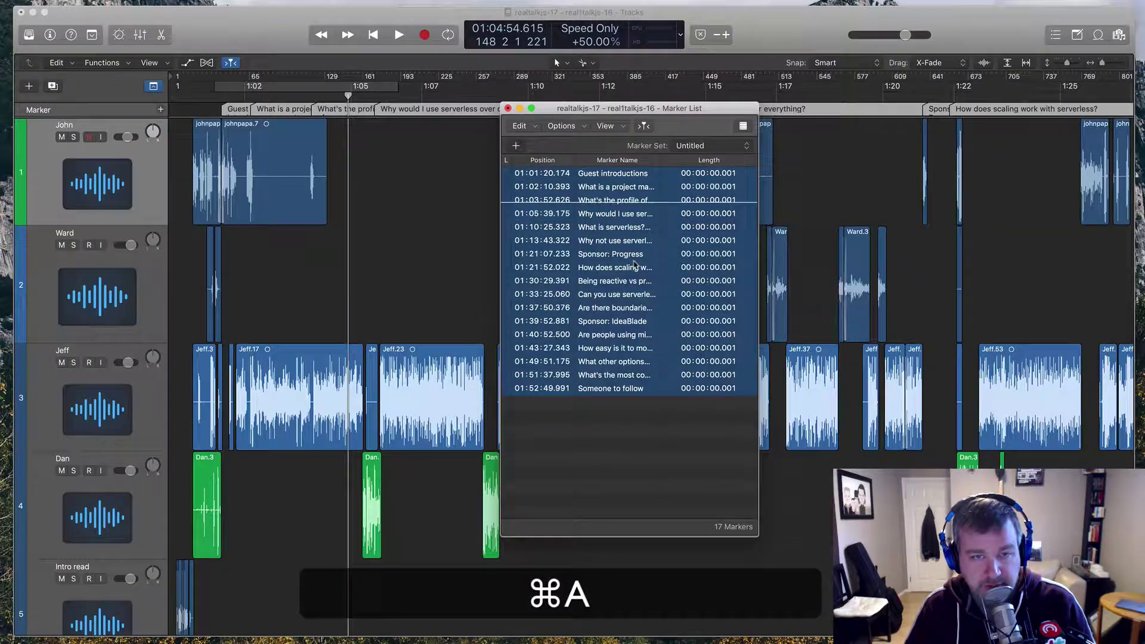
{"action": "key", "text": "super+c"}
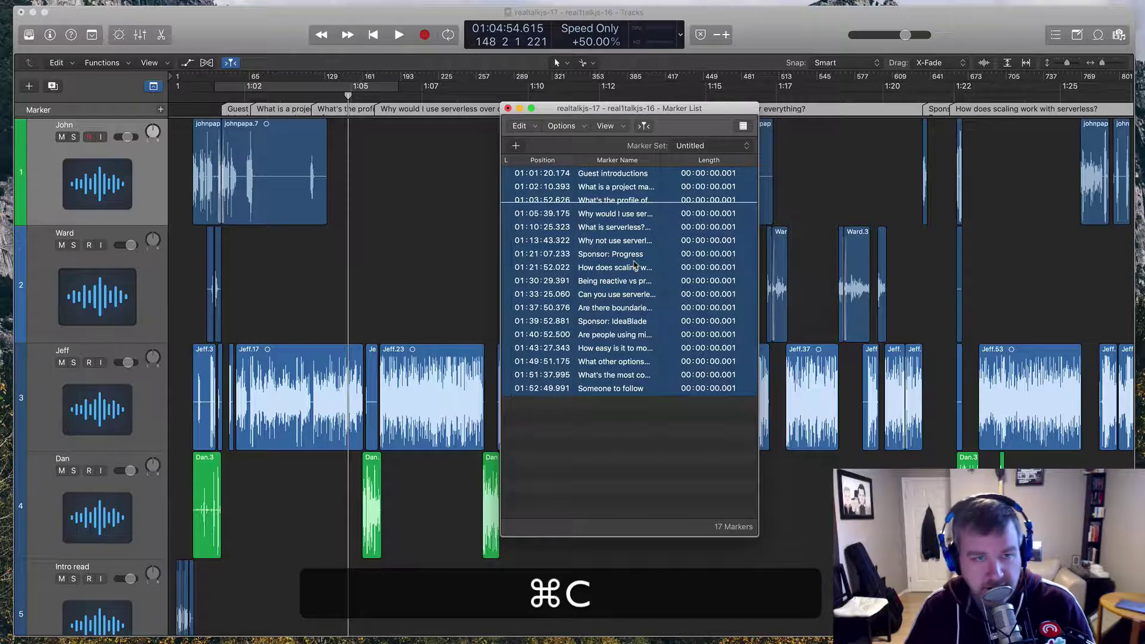
{"action": "left_click", "coordinate": [508, 110]}
{"action": "key", "text": "super+Tab"}
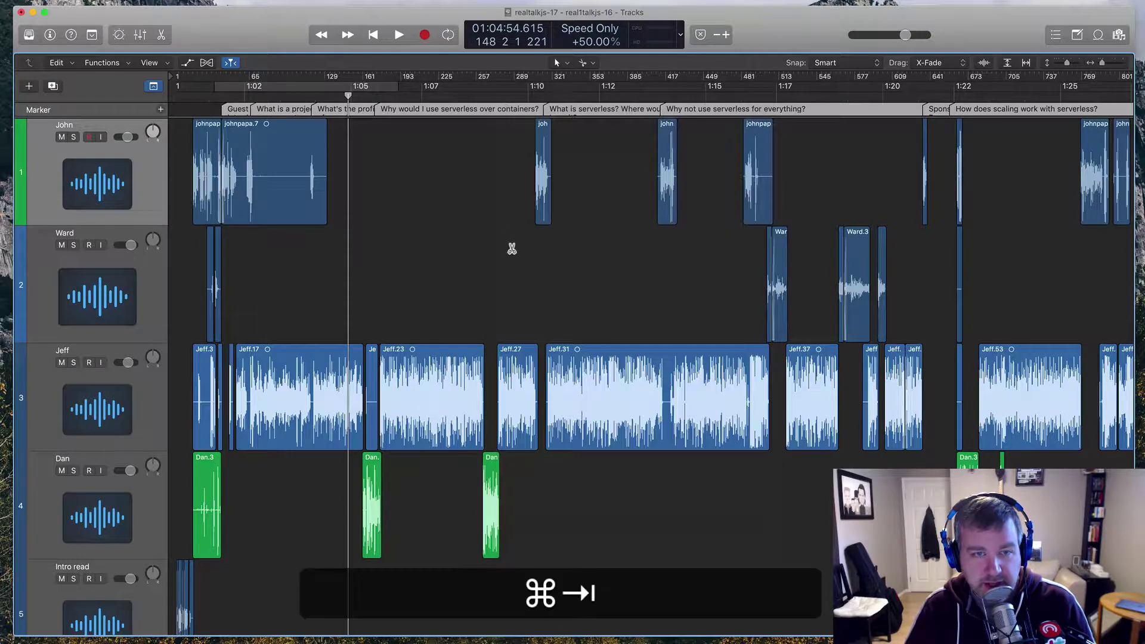
{"action": "key", "text": "super+Tab"}
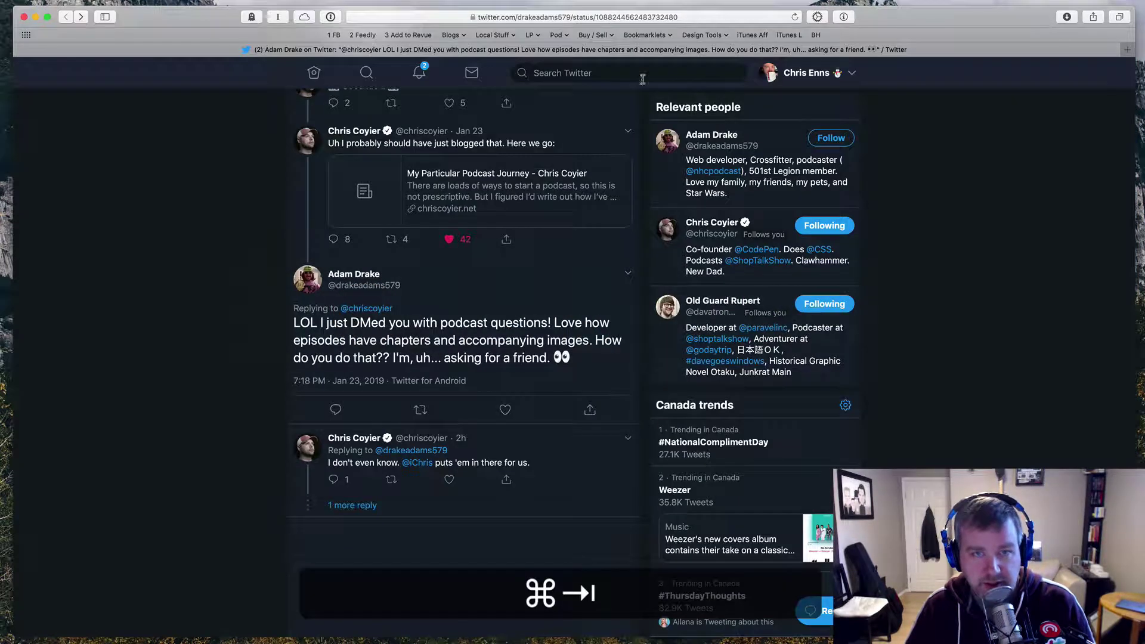
Paste the Logic markers into the TimeJump converter pen and copy the generated Markdown list.
{"action": "left_click", "coordinate": [565, 36]}
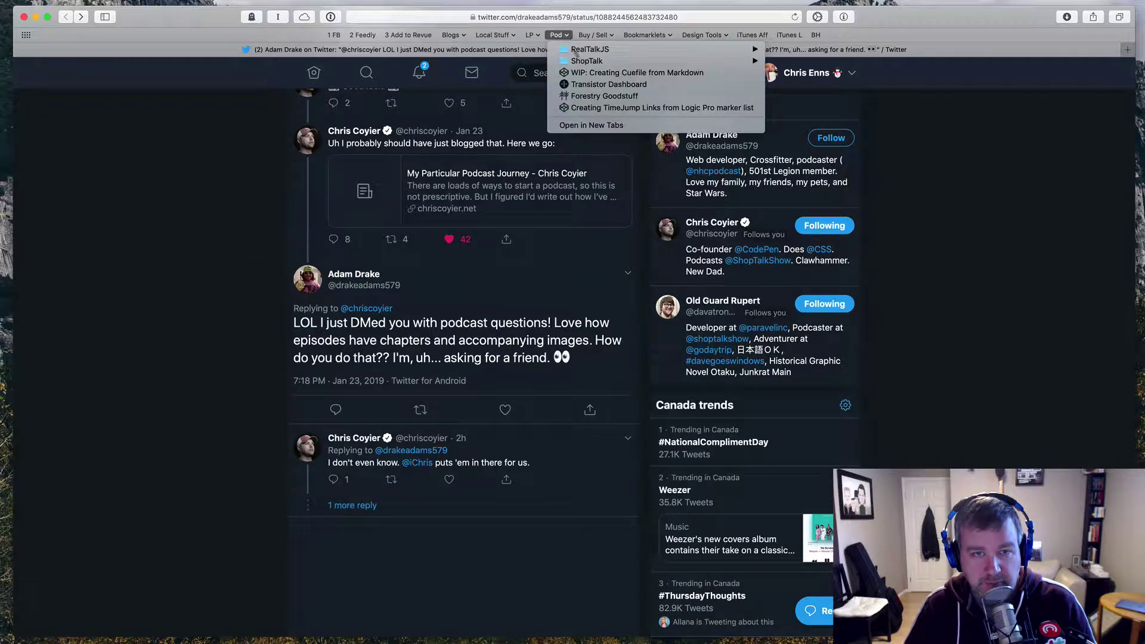
{"action": "left_click", "coordinate": [620, 107]}
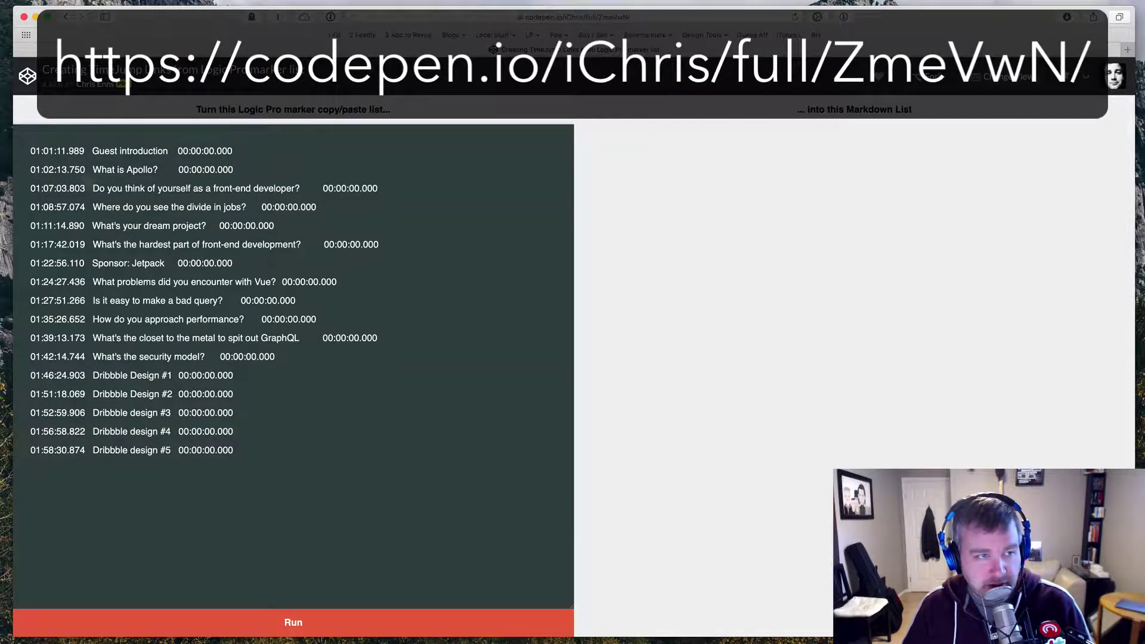
{"action": "mouse_move", "coordinate": [31, 150]}
{"action": "left_mouse_down"}
{"action": "mouse_move", "coordinate": [195, 270]}
{"action": "mouse_move", "coordinate": [361, 457]}
{"action": "left_mouse_up"}
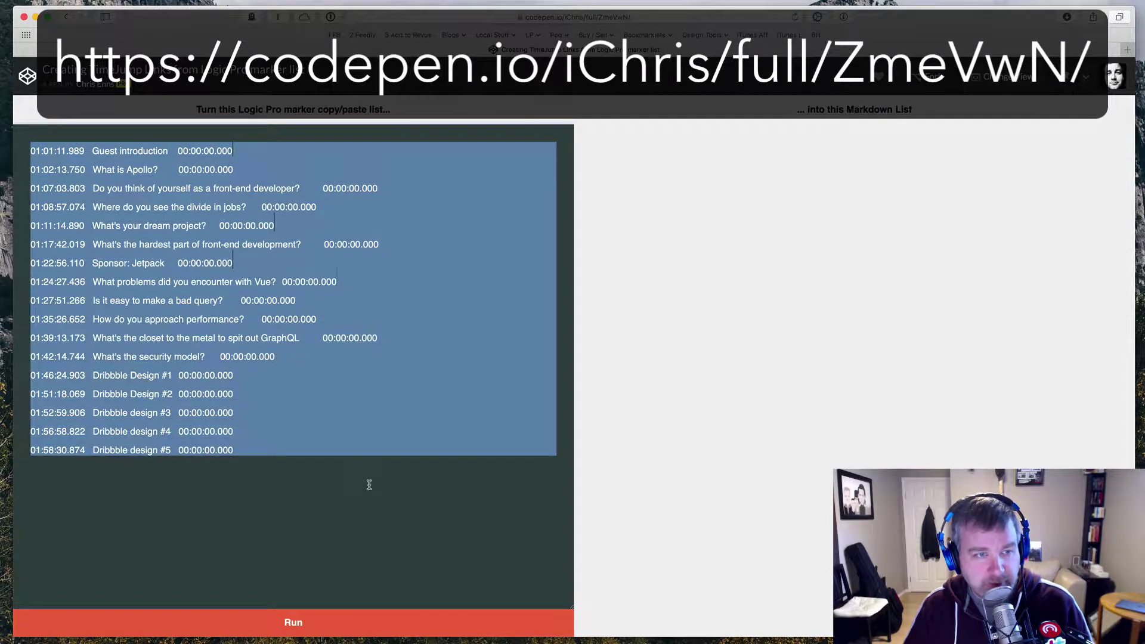
{"action": "key", "text": "super+v"}
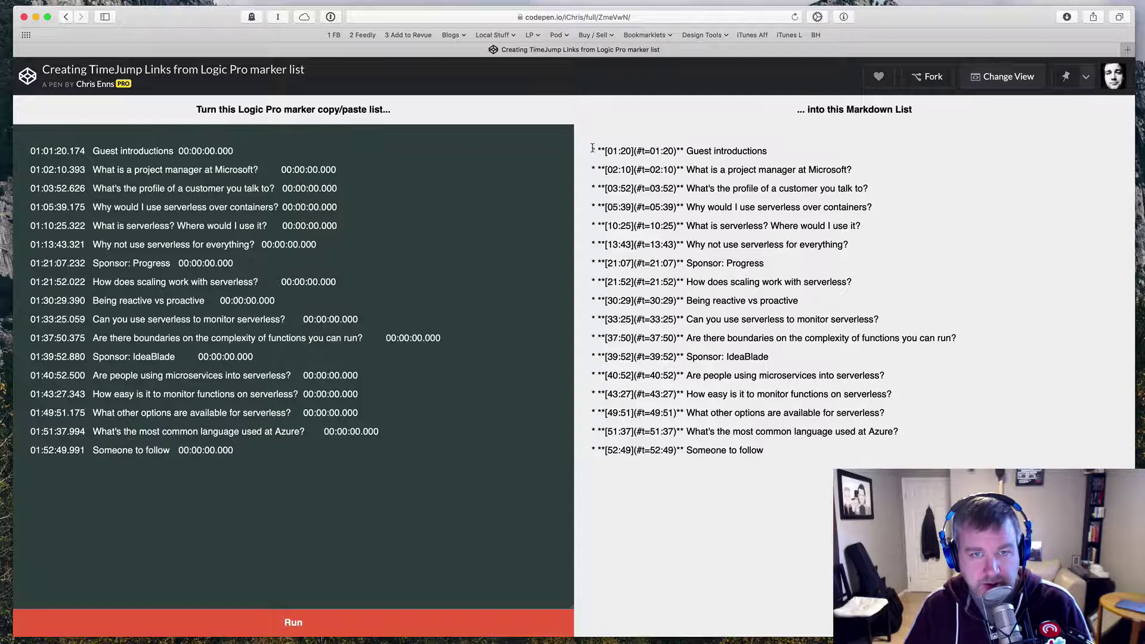
{"action": "left_click_drag", "start_coordinate": [594, 149], "coordinate": [837, 449]}
{"action": "key", "text": "super+c"}
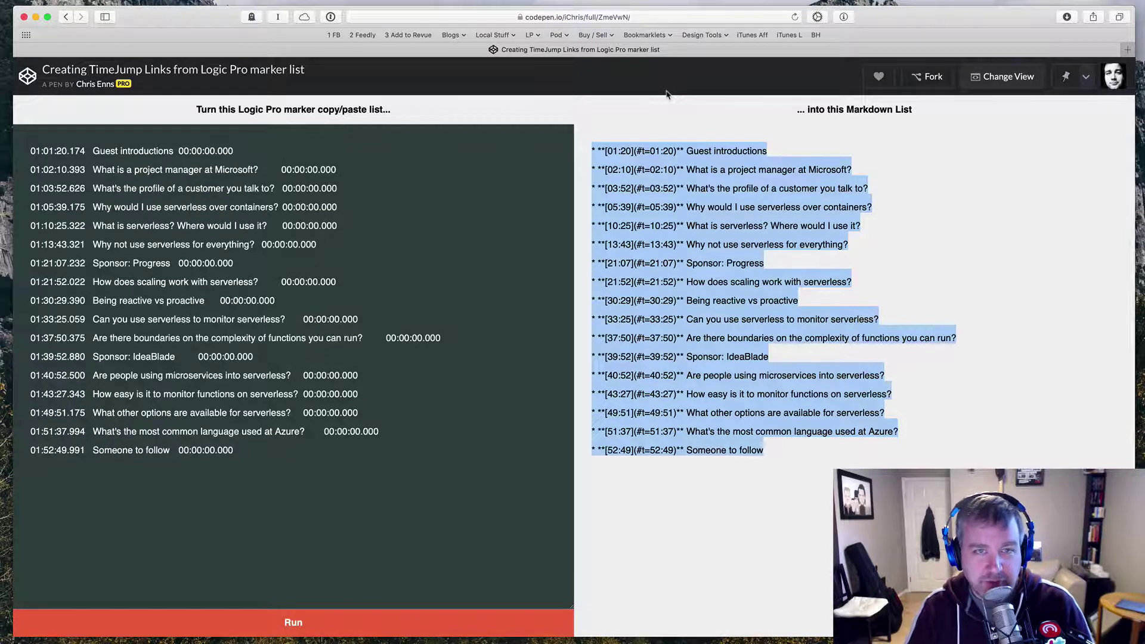
{"action": "key", "text": "cmd+t"}
{"action": "type", "text": "www.LemonProductions.ca"}
{"action": "key", "text": "Return"}
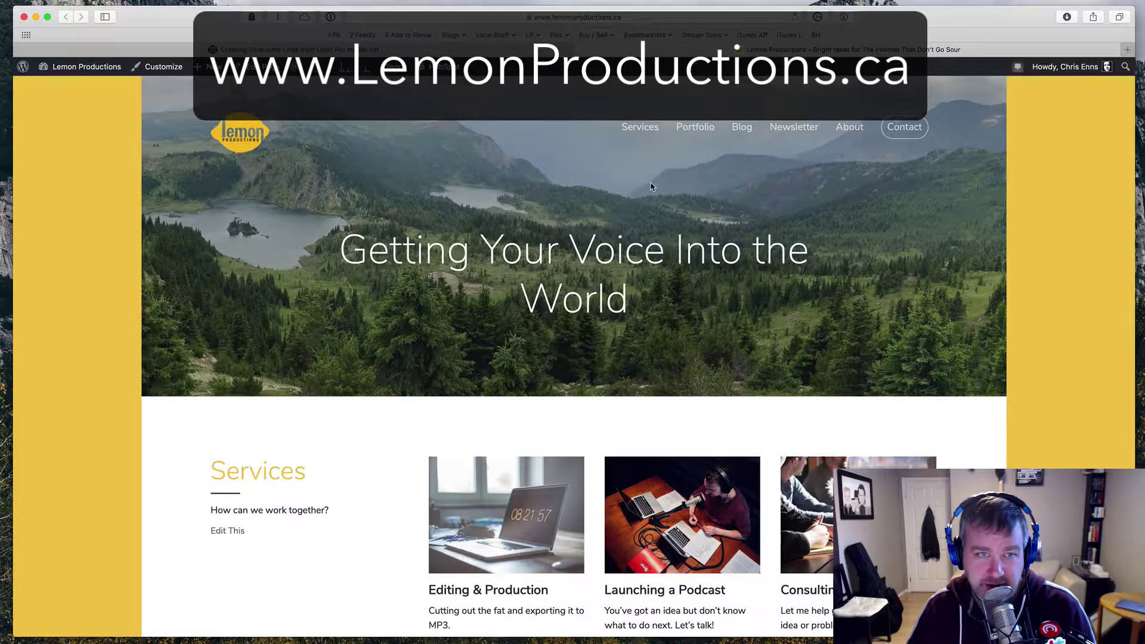
{"action": "scroll", "coordinate": [656, 188], "scroll_direction": "down", "scroll_amount": 5}
{"action": "scroll", "coordinate": [762, 296], "scroll_direction": "down", "scroll_amount": 7}
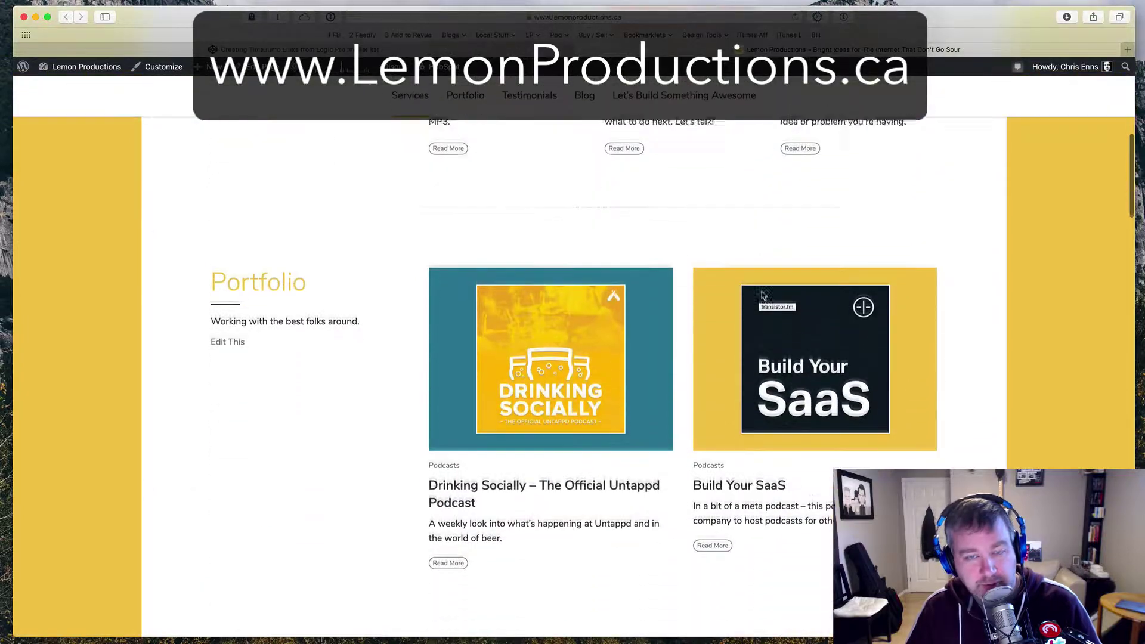
{"action": "scroll", "coordinate": [762, 295], "scroll_direction": "up", "scroll_amount": 6}
{"action": "scroll", "coordinate": [762, 296], "scroll_direction": "up", "scroll_amount": 1}
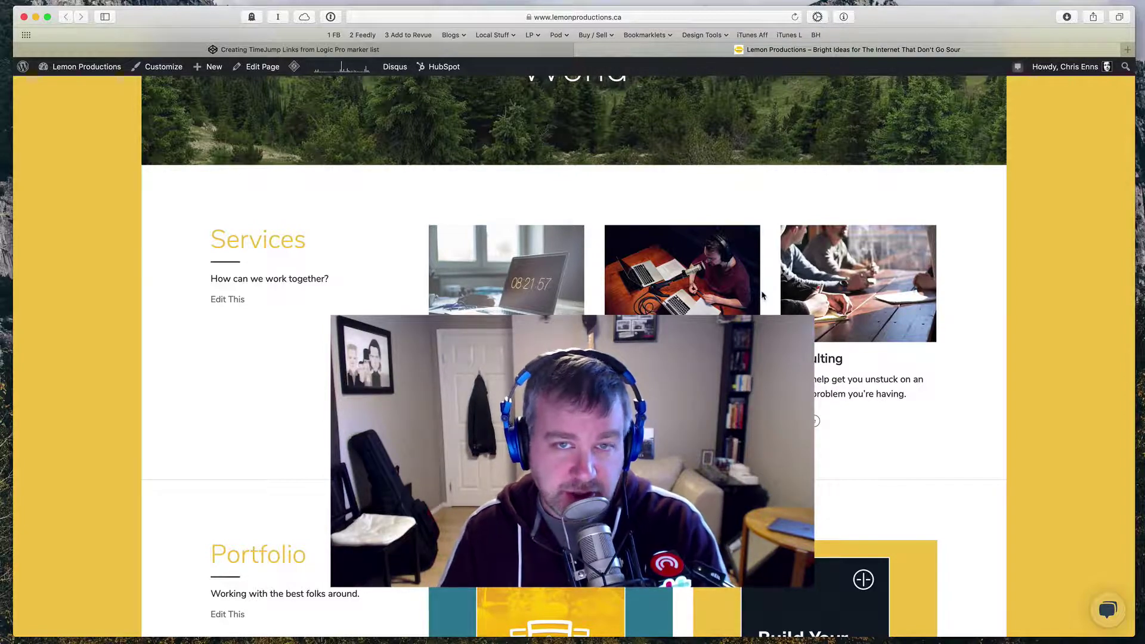
{"action": "scroll", "coordinate": [762, 294], "scroll_direction": "down", "scroll_amount": 10}
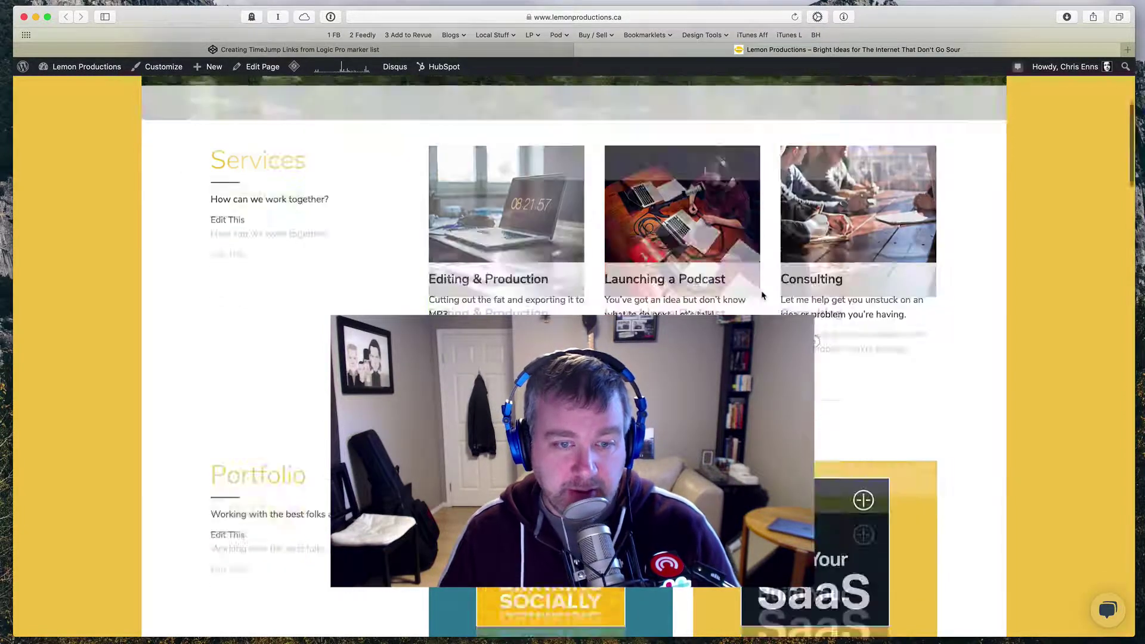
{"action": "scroll", "coordinate": [734, 313], "scroll_direction": "up", "scroll_amount": 8}
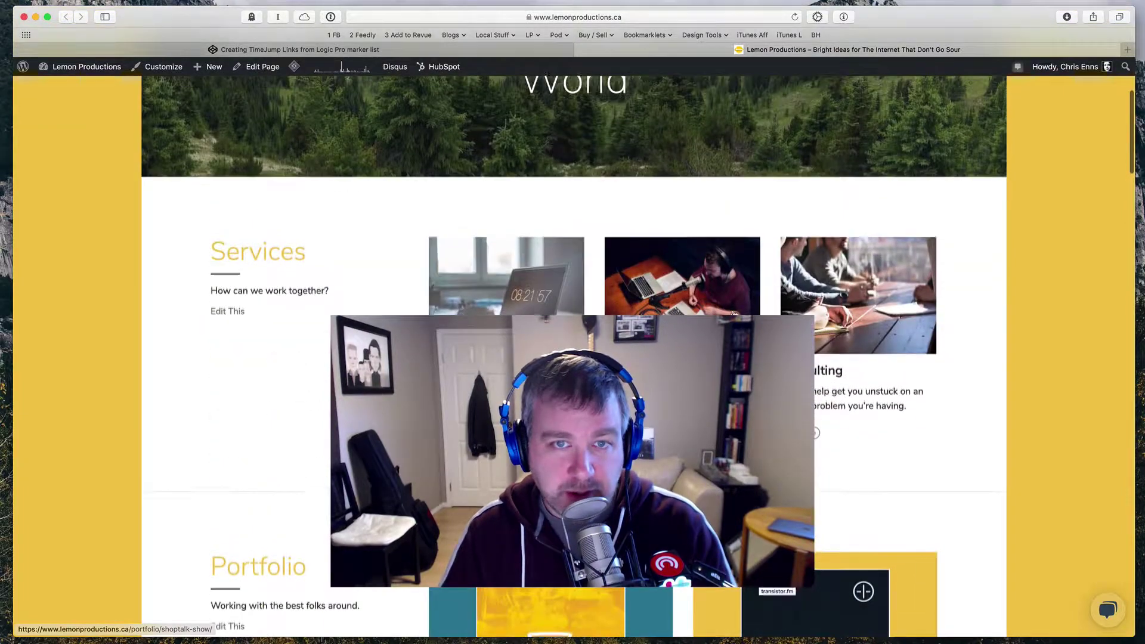
{"action": "scroll", "coordinate": [734, 418], "scroll_direction": "up", "scroll_amount": 5}
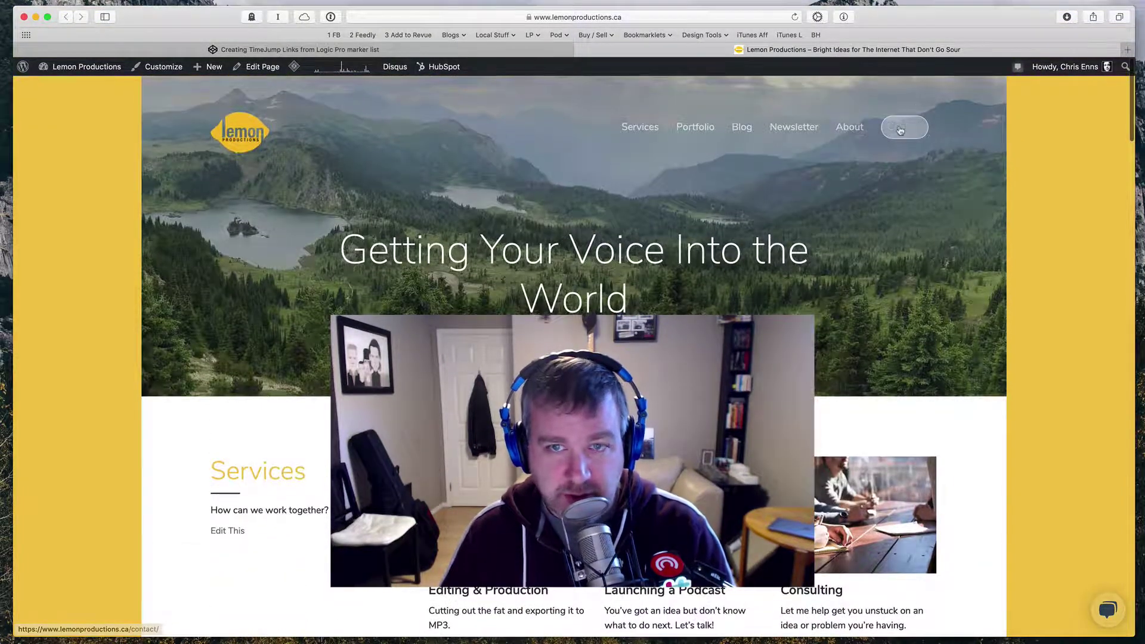